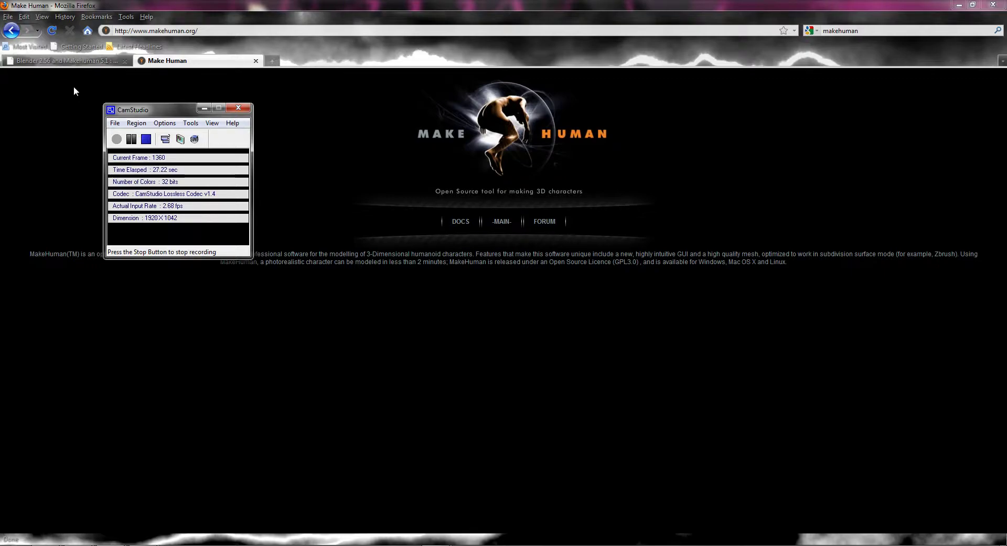
Step: Switch Firefox to the BlenderArtists thread 'Blender 2.56 and Makehuman 5.1 : Need Help'
{"action": "left_click", "coordinate": [63, 60]}
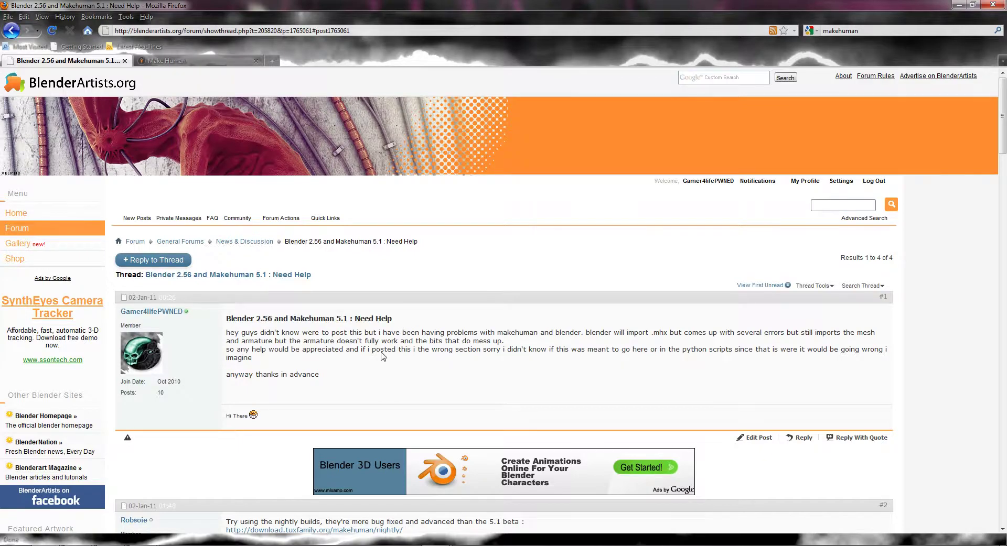
{"action": "scroll", "coordinate": [383, 354], "scroll_direction": "down", "scroll_amount": 4}
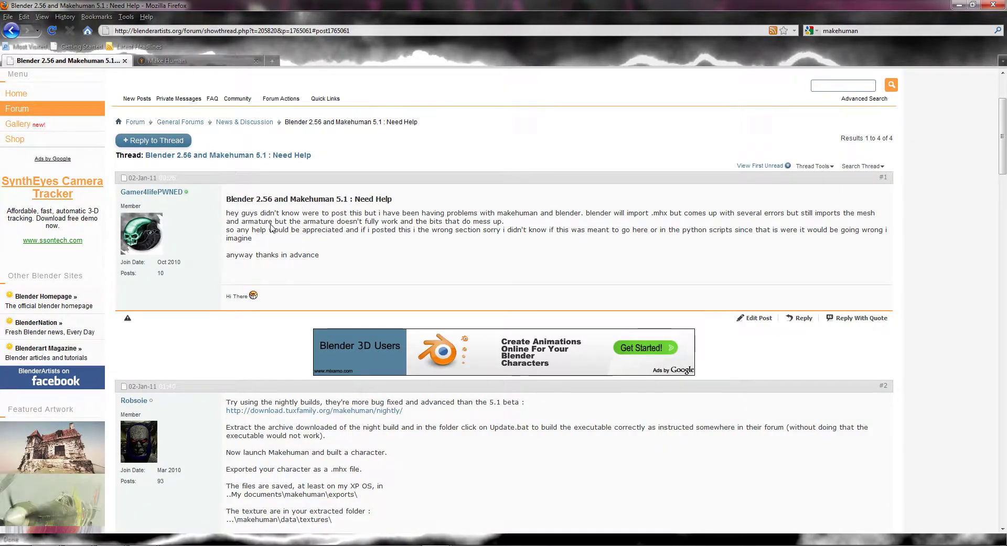
{"action": "left_click_drag", "start_coordinate": [227, 213], "coordinate": [580, 231]}
{"action": "left_click", "coordinate": [523, 236]}
{"action": "scroll", "coordinate": [356, 411], "scroll_direction": "down", "scroll_amount": 6}
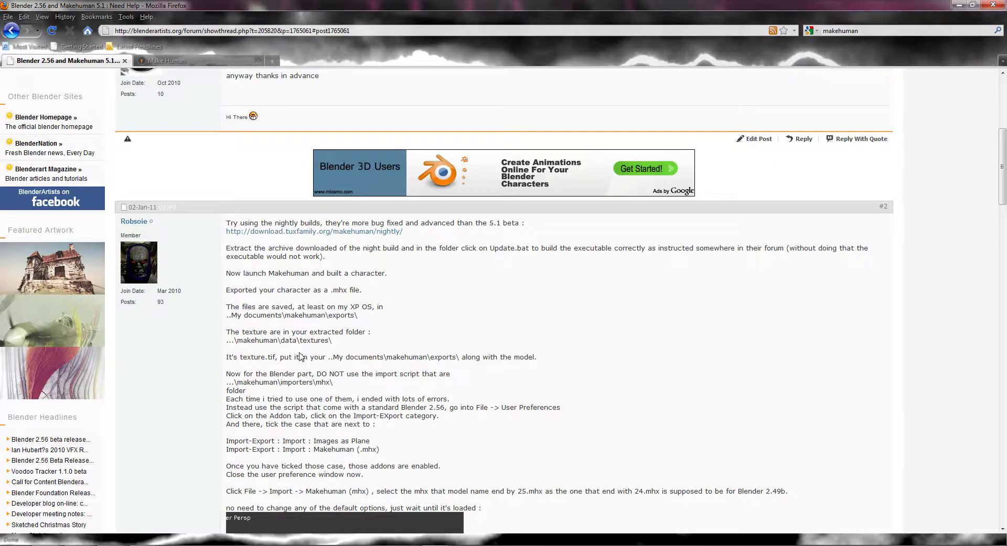
{"action": "scroll", "coordinate": [299, 360], "scroll_direction": "up", "scroll_amount": 5}
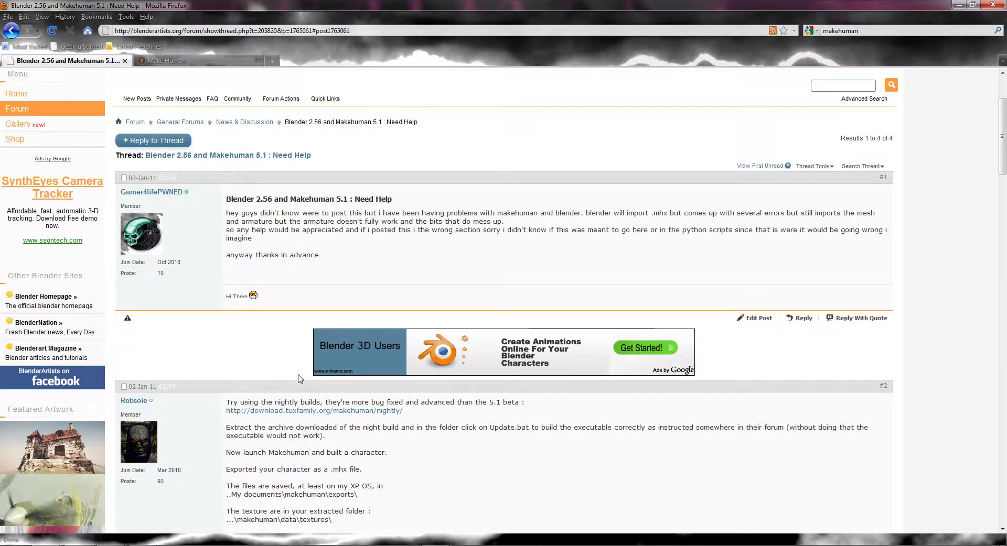
{"action": "scroll", "coordinate": [290, 378], "scroll_direction": "down", "scroll_amount": 2}
{"action": "scroll", "coordinate": [290, 378], "scroll_direction": "down", "scroll_amount": 2}
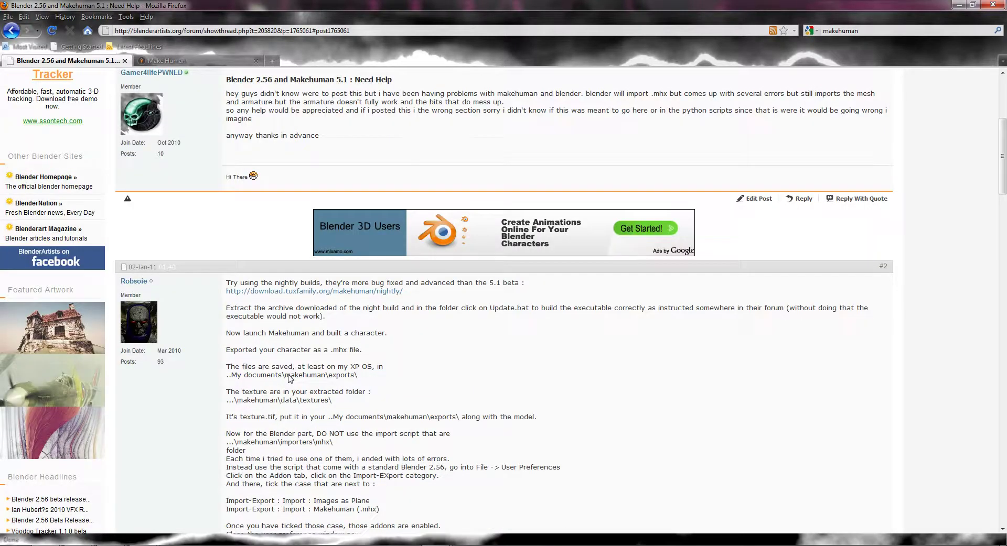
{"action": "scroll", "coordinate": [290, 379], "scroll_direction": "up", "scroll_amount": 4}
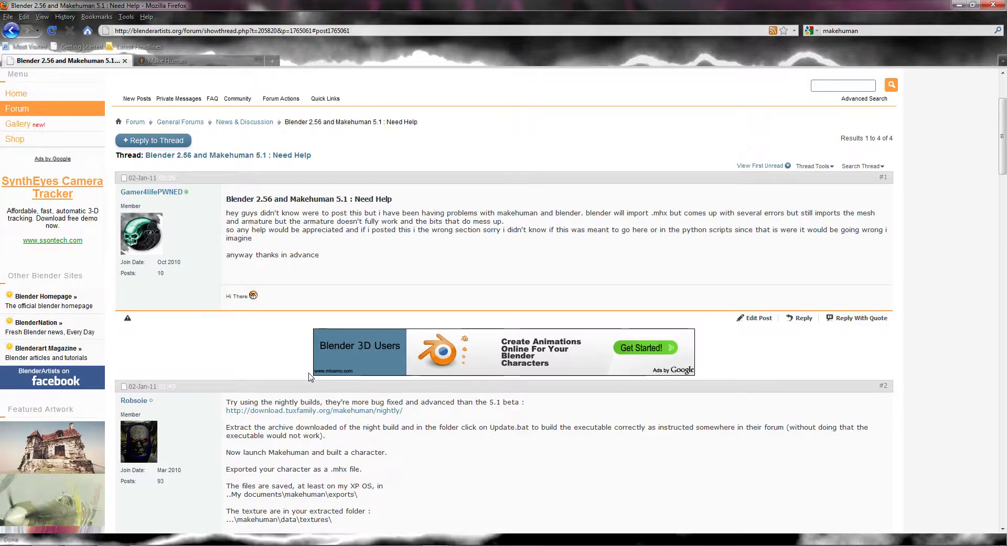
{"action": "scroll", "coordinate": [341, 383], "scroll_direction": "down", "scroll_amount": 12}
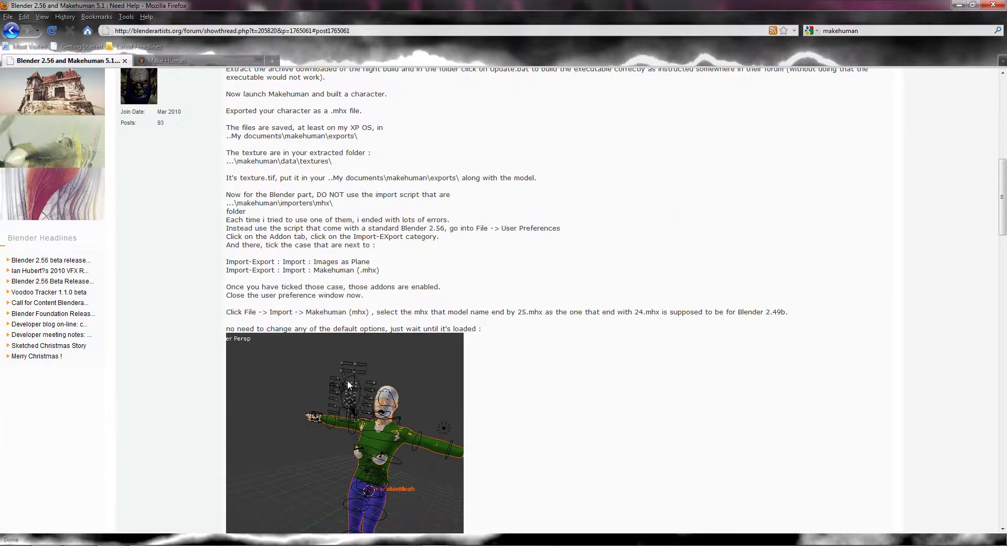
{"action": "scroll", "coordinate": [348, 380], "scroll_direction": "up", "scroll_amount": 4}
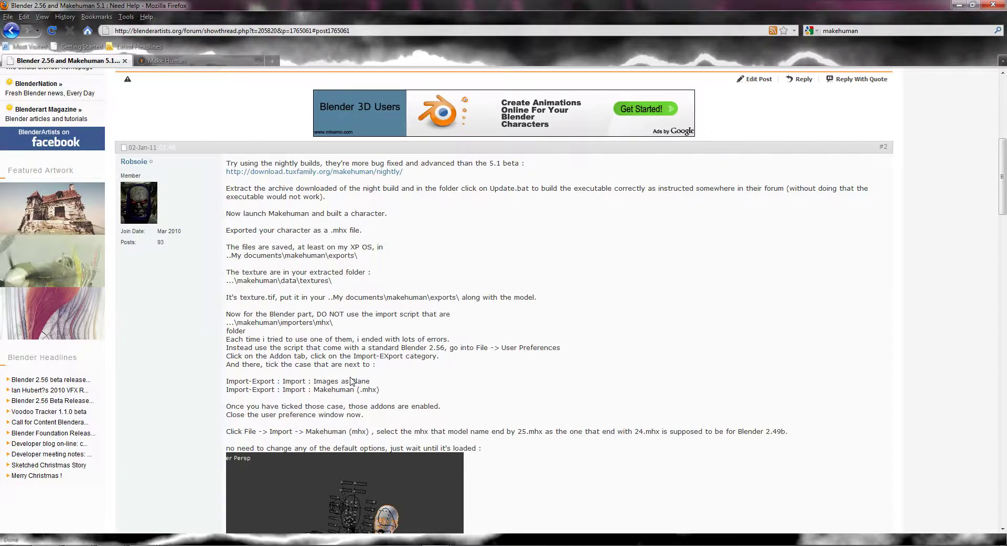
{"action": "scroll", "coordinate": [347, 380], "scroll_direction": "down", "scroll_amount": 12}
{"action": "scroll", "coordinate": [367, 393], "scroll_direction": "down", "scroll_amount": 20}
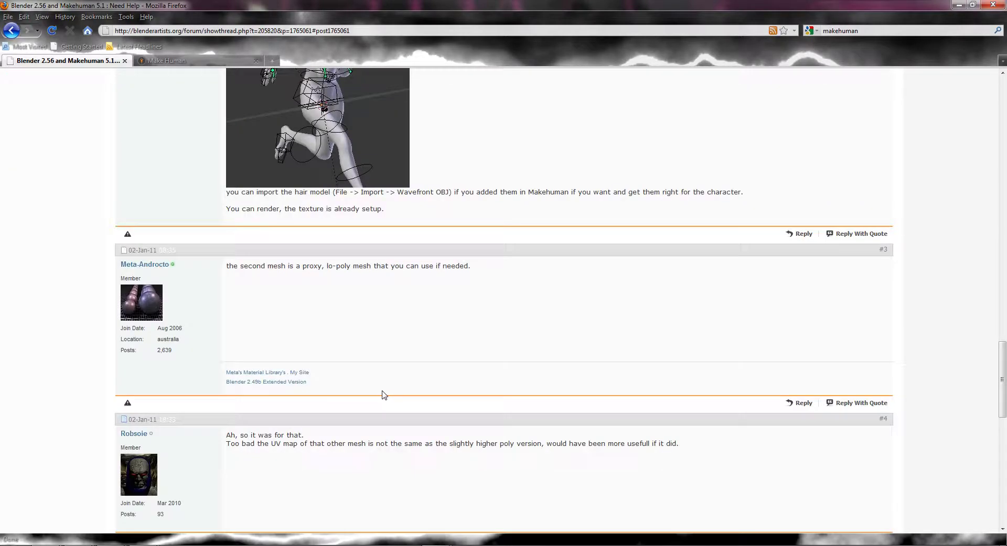
{"action": "scroll", "coordinate": [315, 332], "scroll_direction": "up", "scroll_amount": 18}
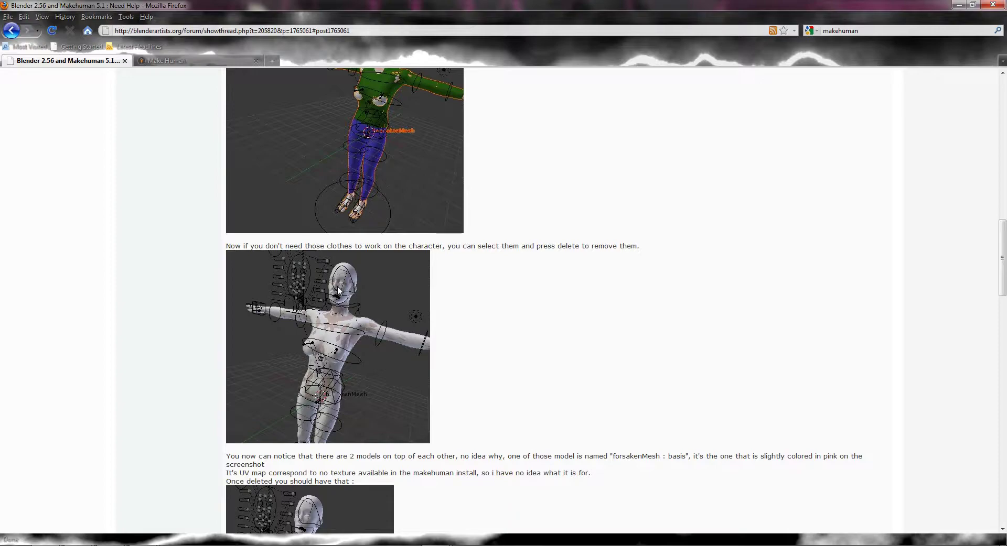
{"action": "scroll", "coordinate": [338, 290], "scroll_direction": "up", "scroll_amount": 12}
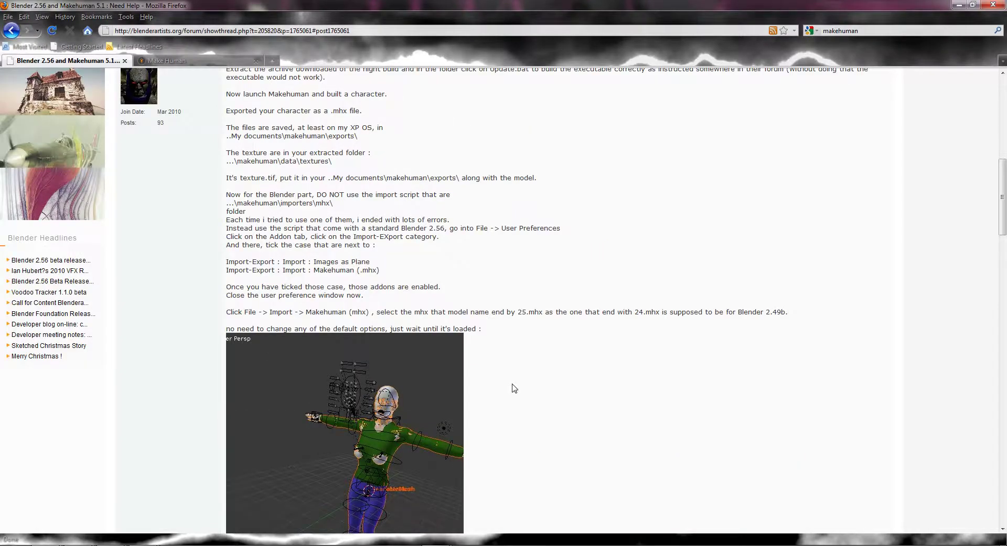
{"action": "scroll", "coordinate": [514, 398], "scroll_direction": "up", "scroll_amount": 8}
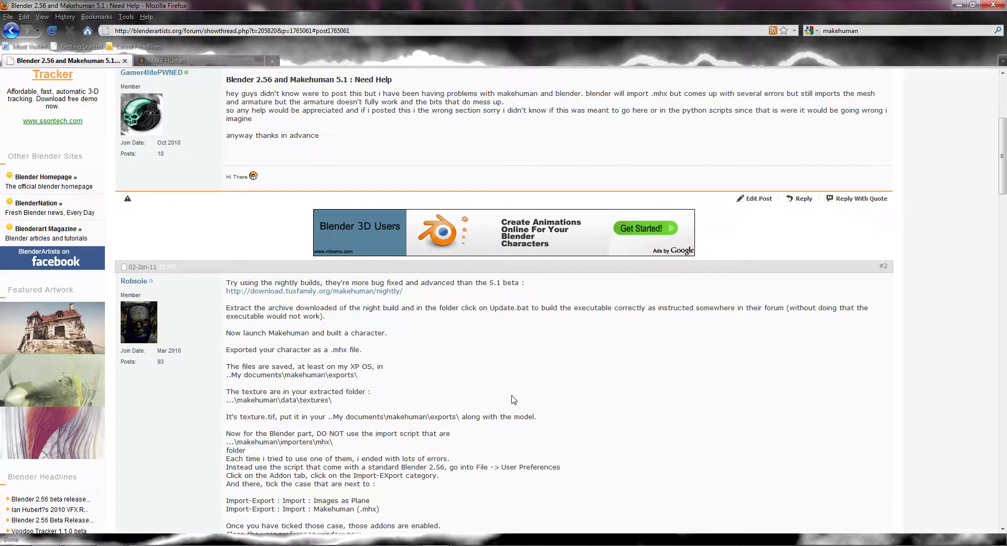
{"action": "scroll", "coordinate": [513, 400], "scroll_direction": "down", "scroll_amount": 2}
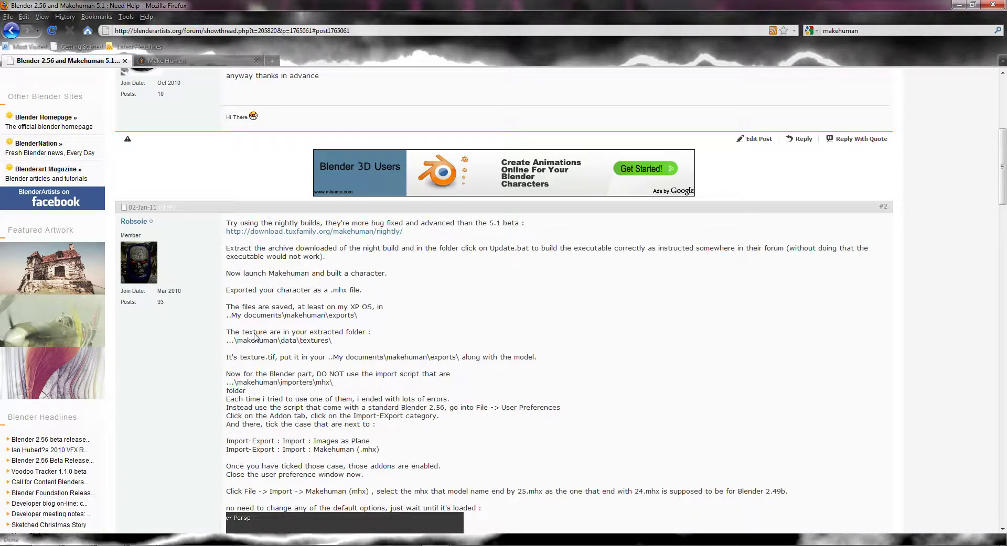
{"action": "scroll", "coordinate": [265, 339], "scroll_direction": "down", "scroll_amount": 8}
{"action": "scroll", "coordinate": [411, 382], "scroll_direction": "down", "scroll_amount": 20}
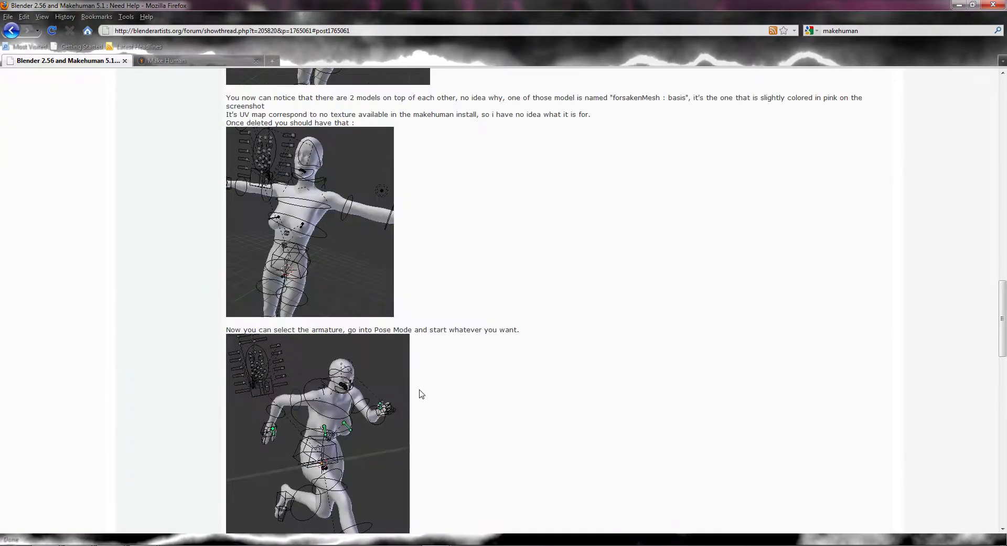
{"action": "scroll", "coordinate": [418, 393], "scroll_direction": "up", "scroll_amount": 6}
{"action": "scroll", "coordinate": [411, 385], "scroll_direction": "up", "scroll_amount": 15}
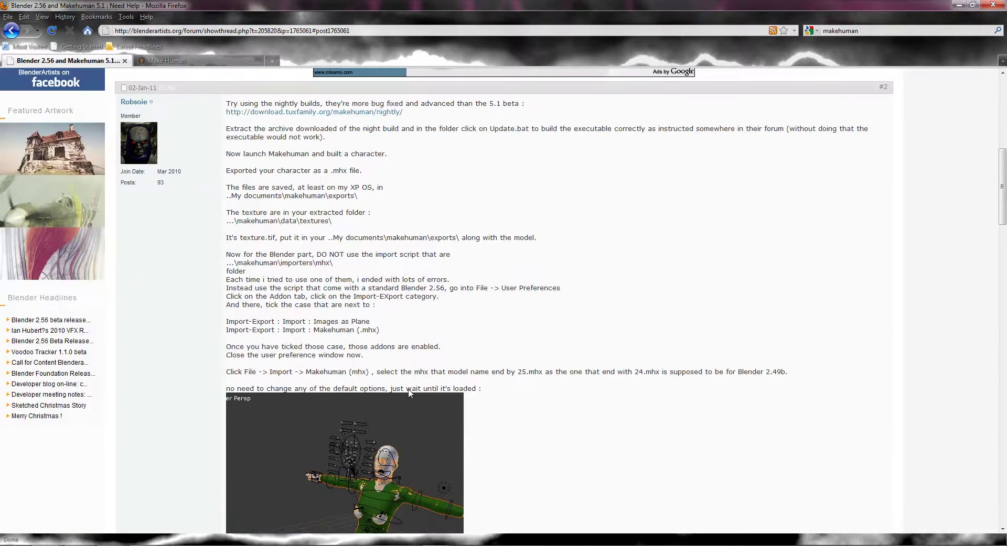
{"action": "scroll", "coordinate": [413, 392], "scroll_direction": "up", "scroll_amount": 4}
{"action": "scroll", "coordinate": [412, 393], "scroll_direction": "down", "scroll_amount": 2}
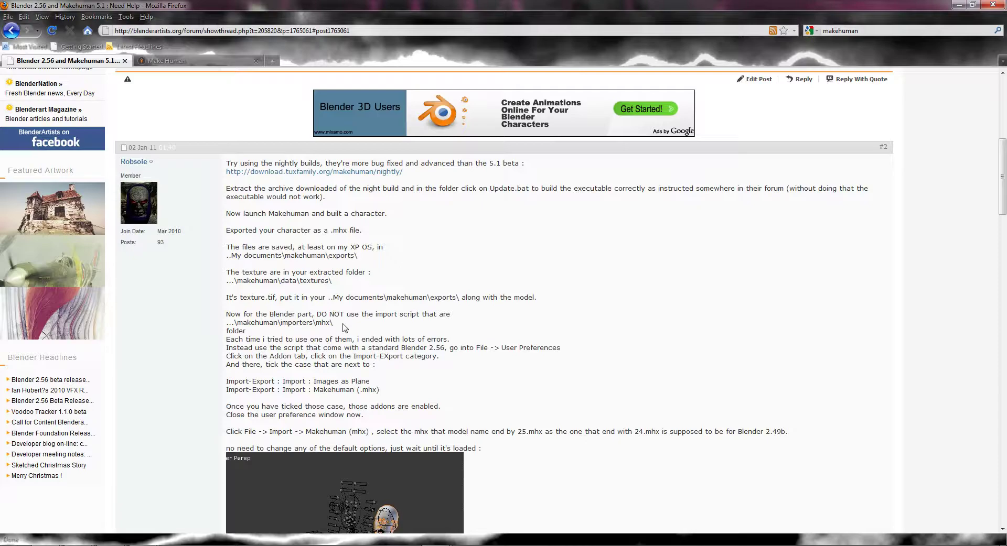
Step: Return to the MakeHuman website and open its nightly builds listing to download the win32 zip
{"action": "left_click", "coordinate": [199, 62]}
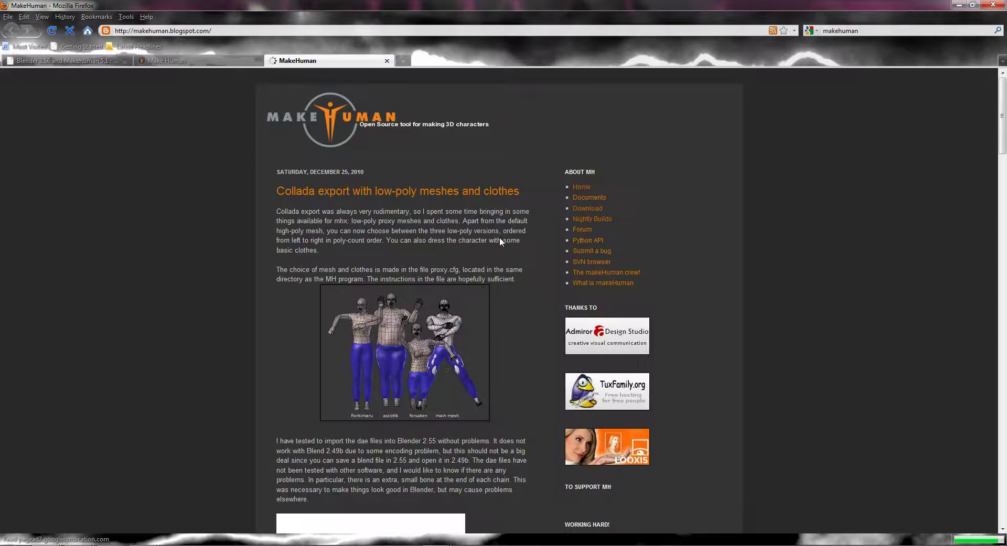
{"action": "left_click", "coordinate": [588, 221]}
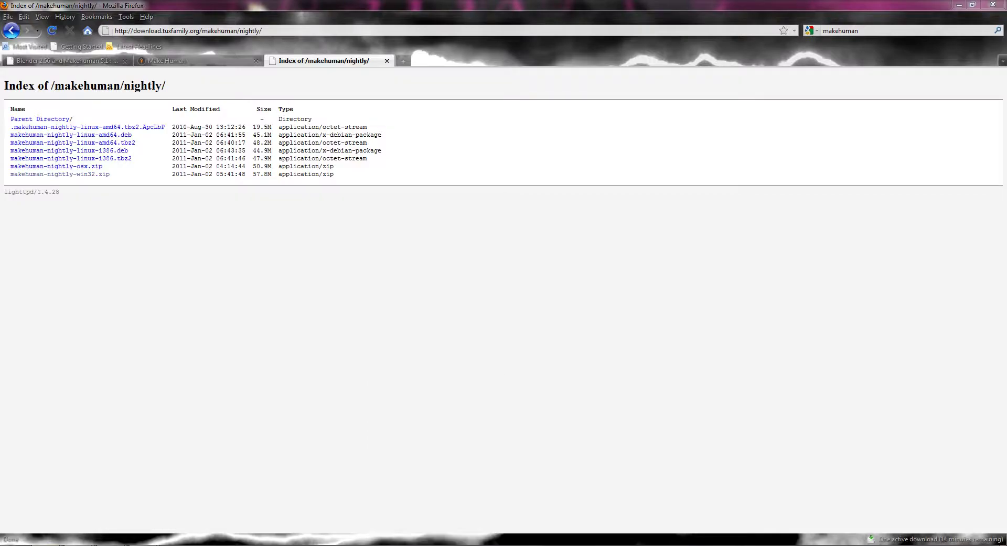
Step: Bring up the Downloads list and cancel the new makehuman-nightly-win32.zip download
{"action": "left_click", "coordinate": [140, 529]}
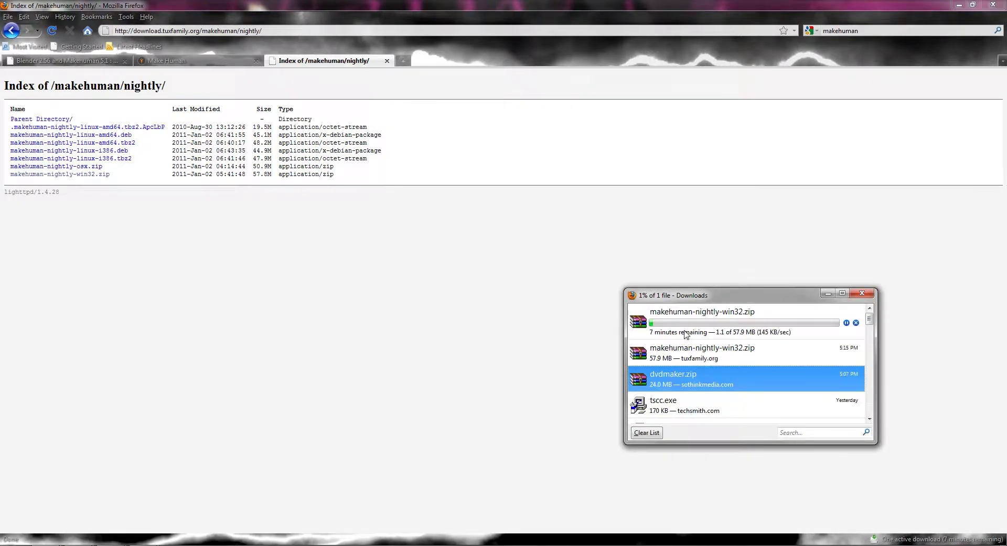
{"action": "left_click", "coordinate": [745, 339]}
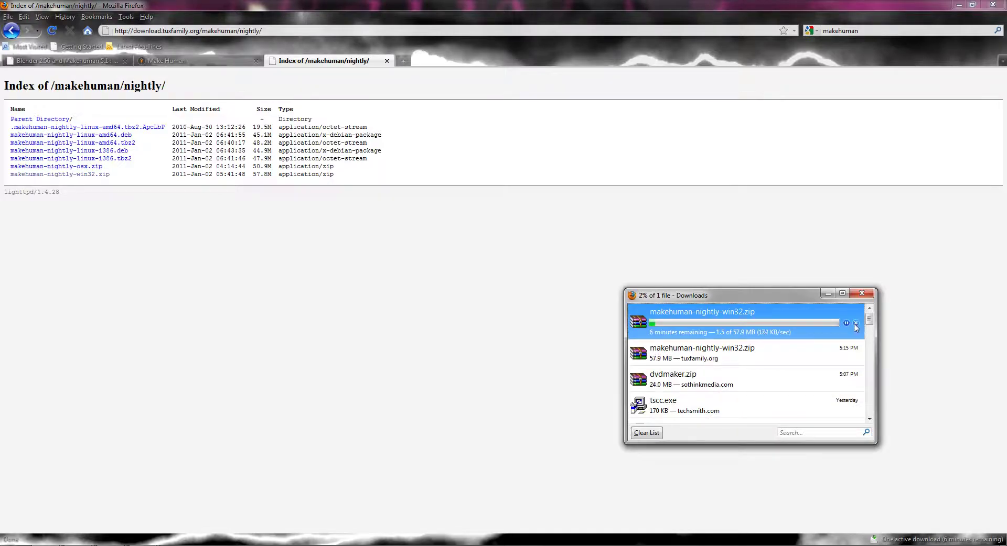
{"action": "left_click", "coordinate": [856, 323]}
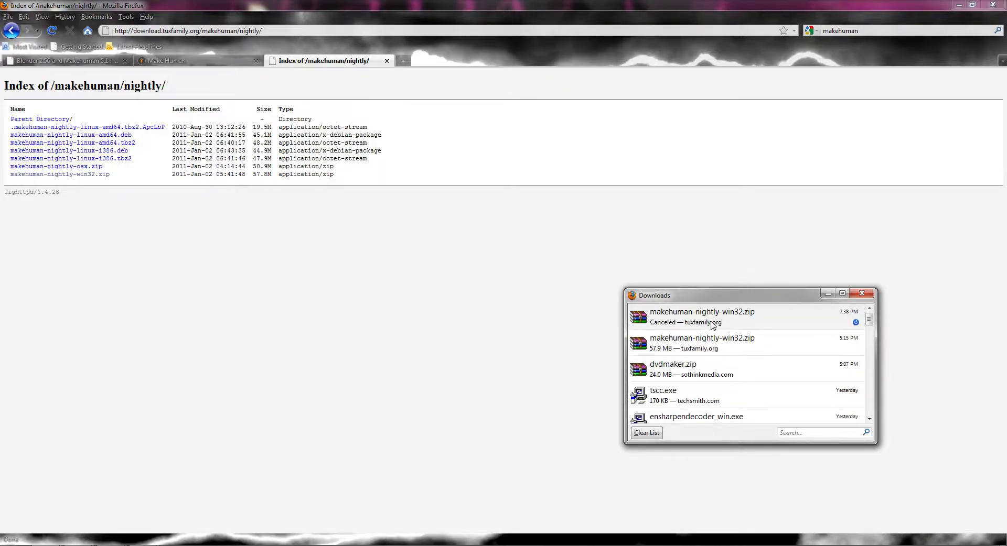
Step: Select the finished 57.9 MB makehuman-nightly-win32.zip and bring up its context menu
{"action": "left_click", "coordinate": [712, 326]}
{"action": "left_click", "coordinate": [682, 350]}
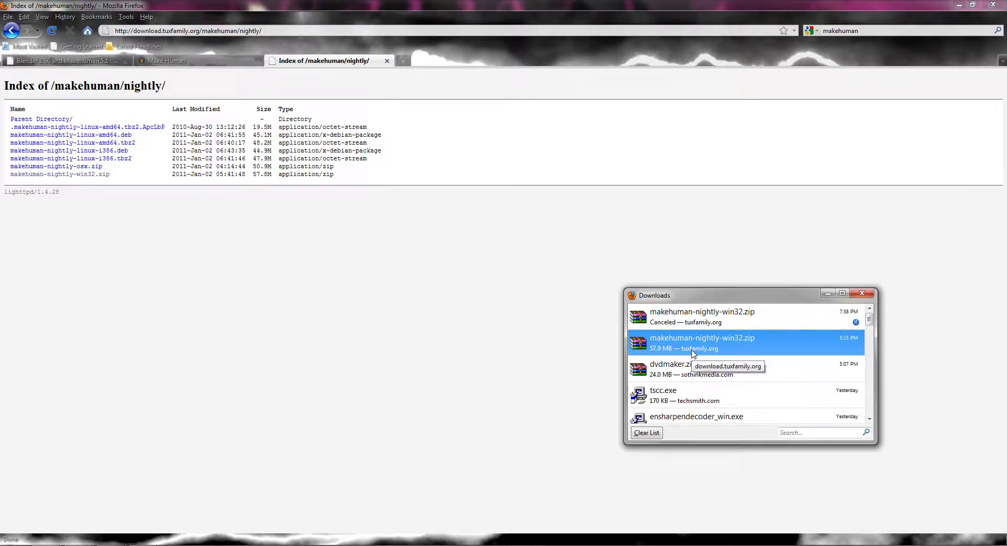
{"action": "right_click", "coordinate": [692, 354]}
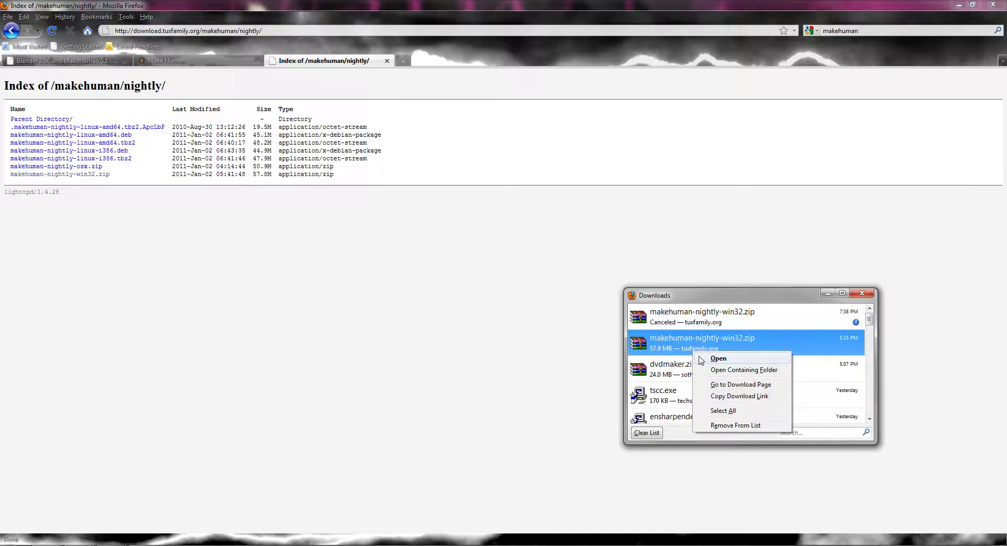
Step: Extract the archive's makehuman folder to the Desktop with WinRAR, replacing all existing files
{"action": "left_click", "coordinate": [701, 361]}
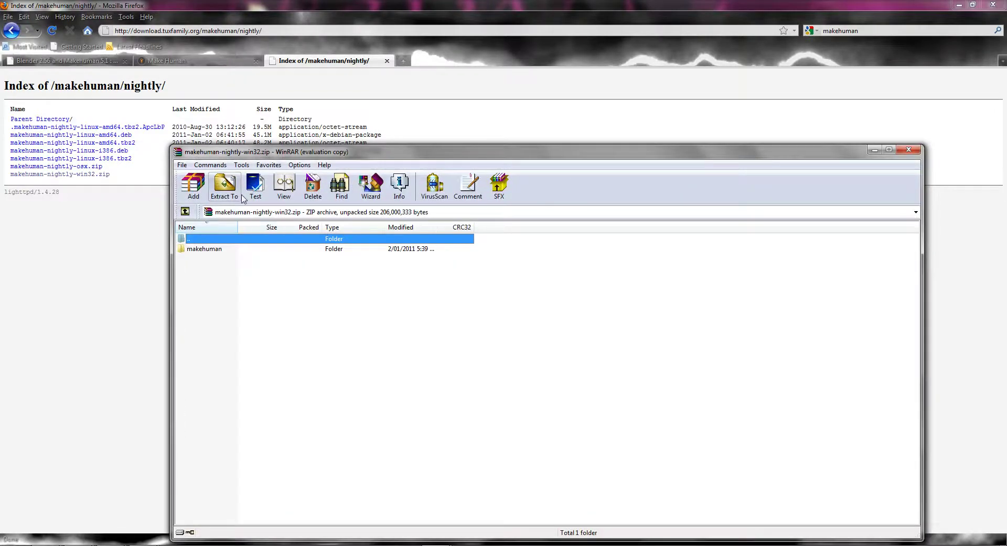
{"action": "left_click", "coordinate": [198, 249]}
{"action": "left_click", "coordinate": [224, 186]}
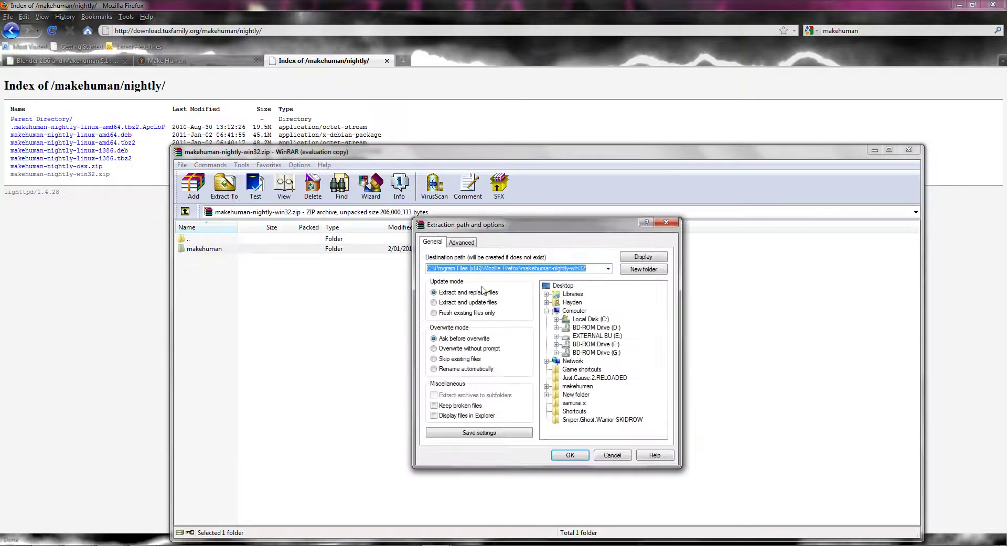
{"action": "left_click", "coordinate": [560, 286]}
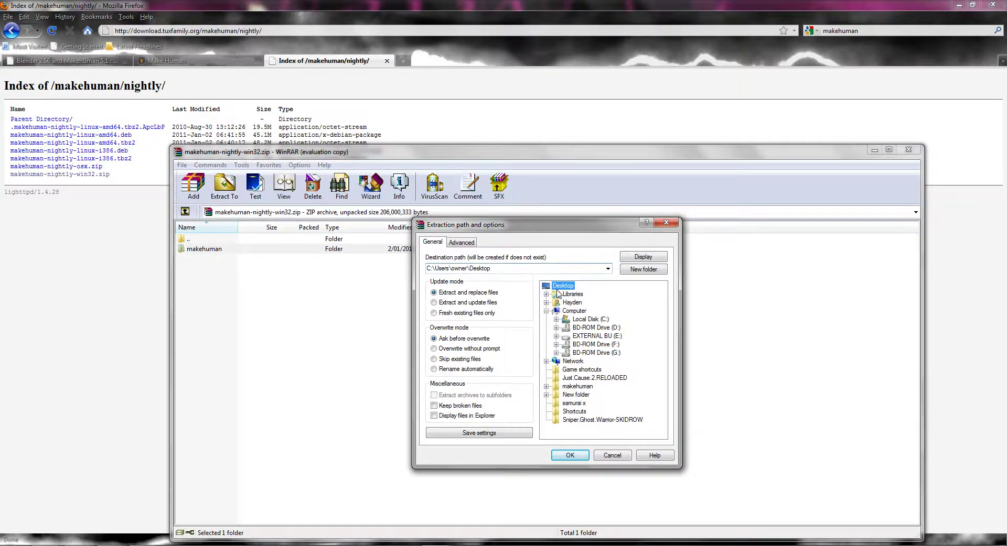
{"action": "left_click", "coordinate": [570, 455]}
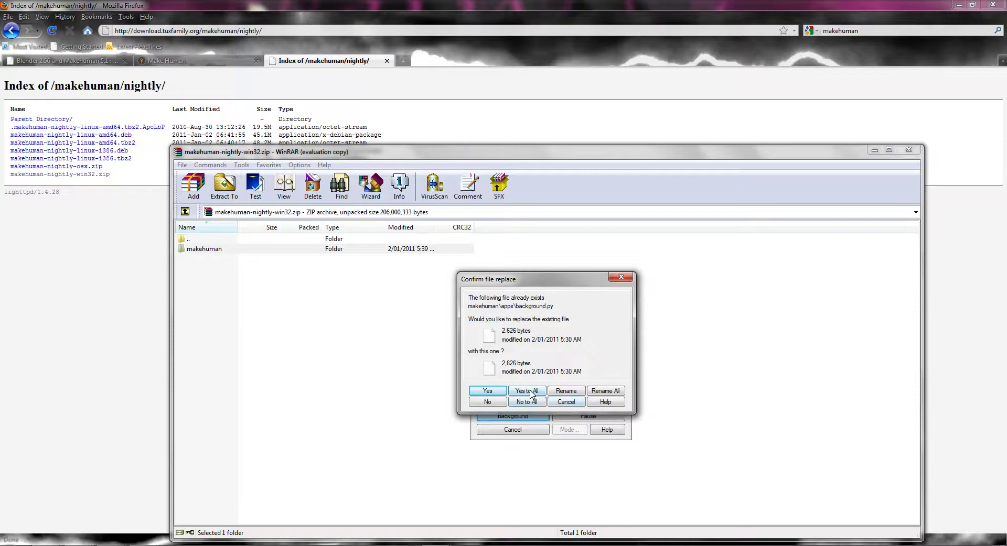
{"action": "left_click", "coordinate": [578, 400]}
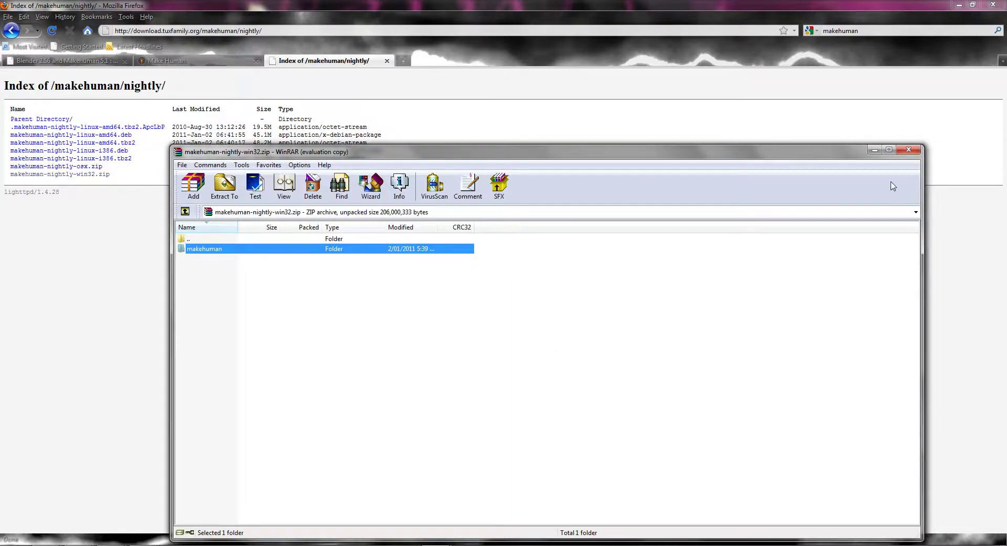
Step: Minimize WinRAR, close the Downloads window and minimize Firefox
{"action": "left_click", "coordinate": [872, 150]}
{"action": "left_click", "coordinate": [931, 294]}
{"action": "left_click", "coordinate": [957, 6]}
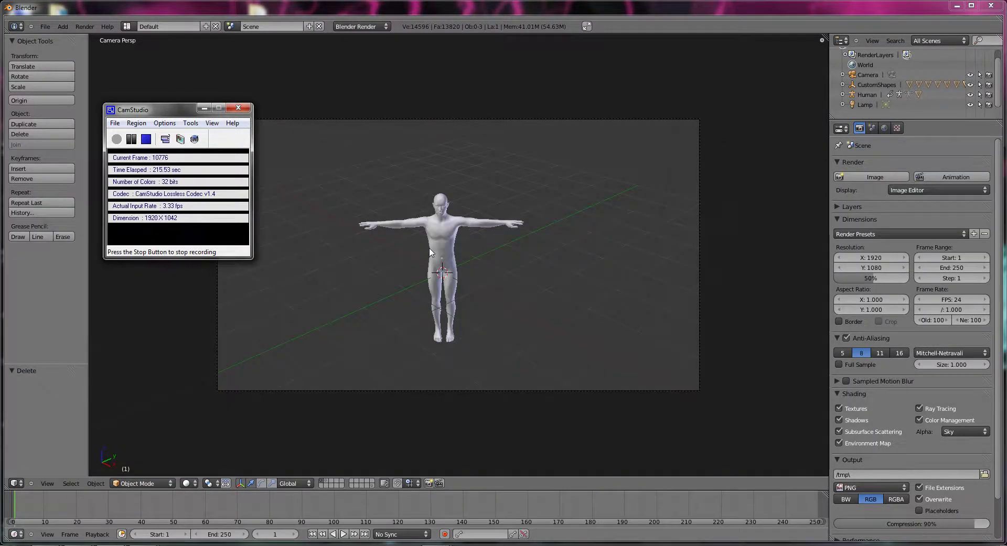
Step: Close Blender and the old makehuman folder window, and clear the desktop selection
{"action": "left_click", "coordinate": [991, 6]}
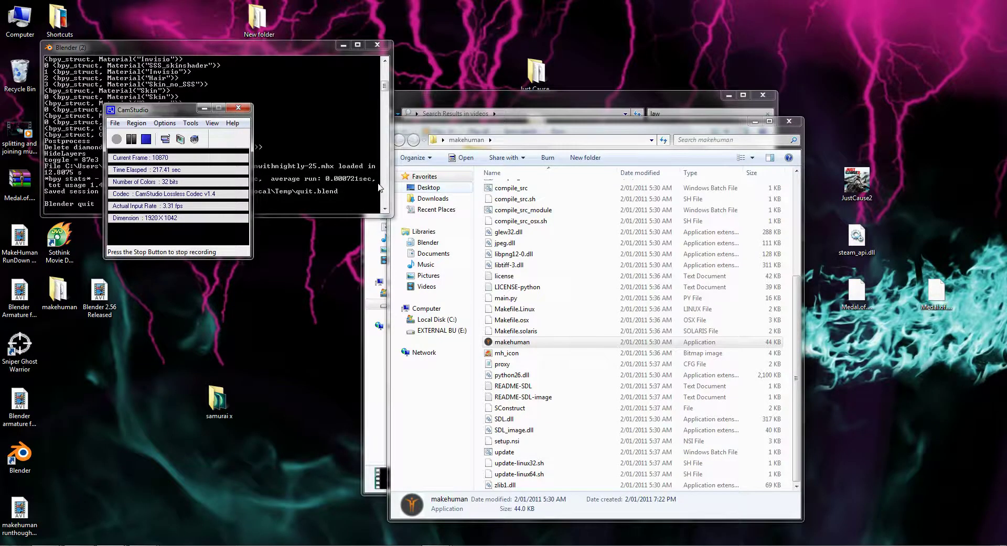
{"action": "key", "text": "alt+F4"}
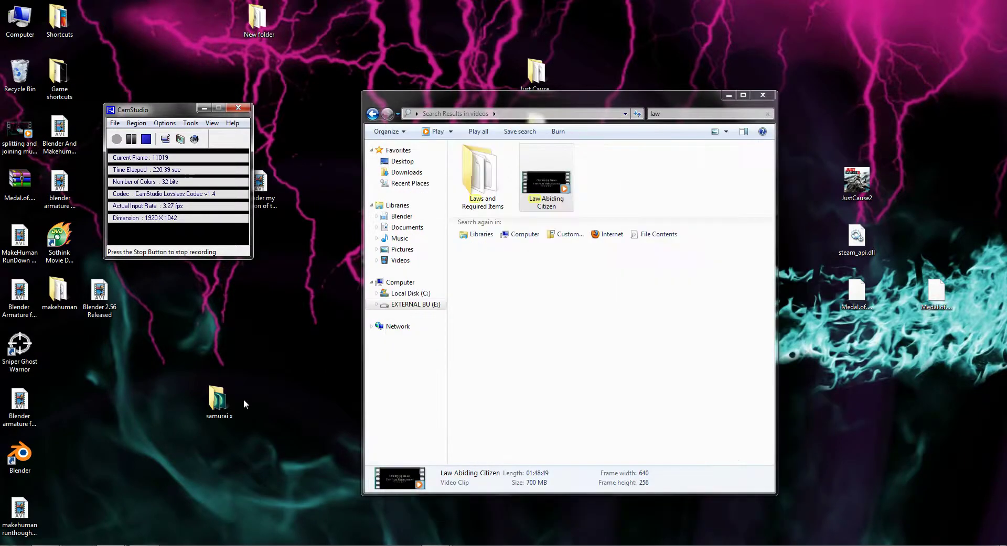
{"action": "left_click", "coordinate": [731, 97]}
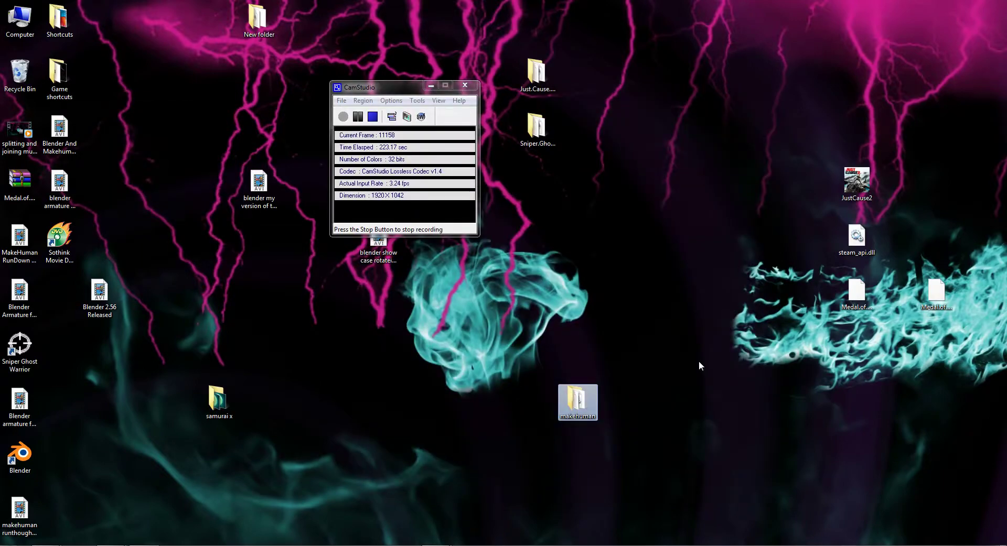
{"action": "left_click_drag", "start_coordinate": [619, 344], "coordinate": [595, 363]}
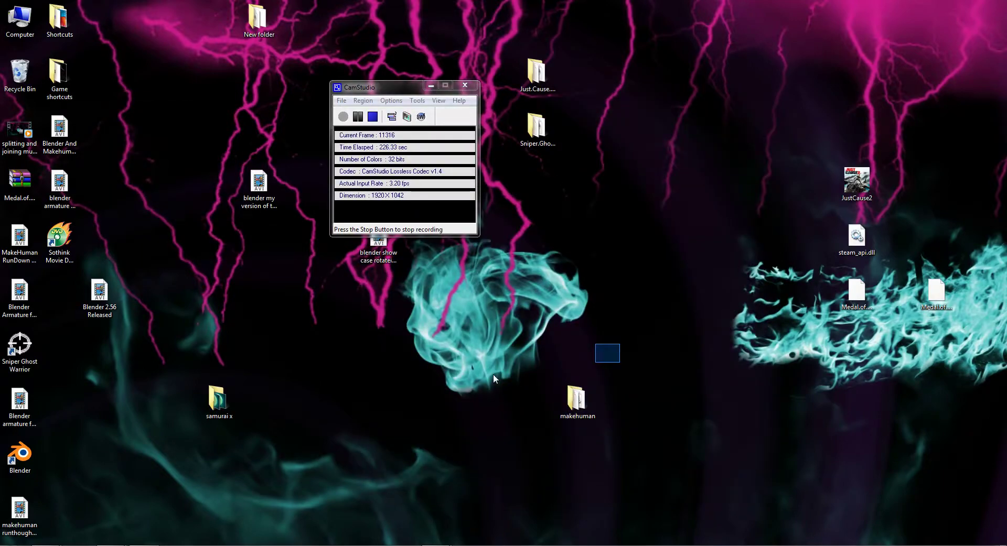
Step: Open the extracted makehuman desktop folder and select the makehuman application
{"action": "double_click", "coordinate": [575, 400]}
{"action": "scroll", "coordinate": [662, 407], "scroll_direction": "down", "scroll_amount": 5}
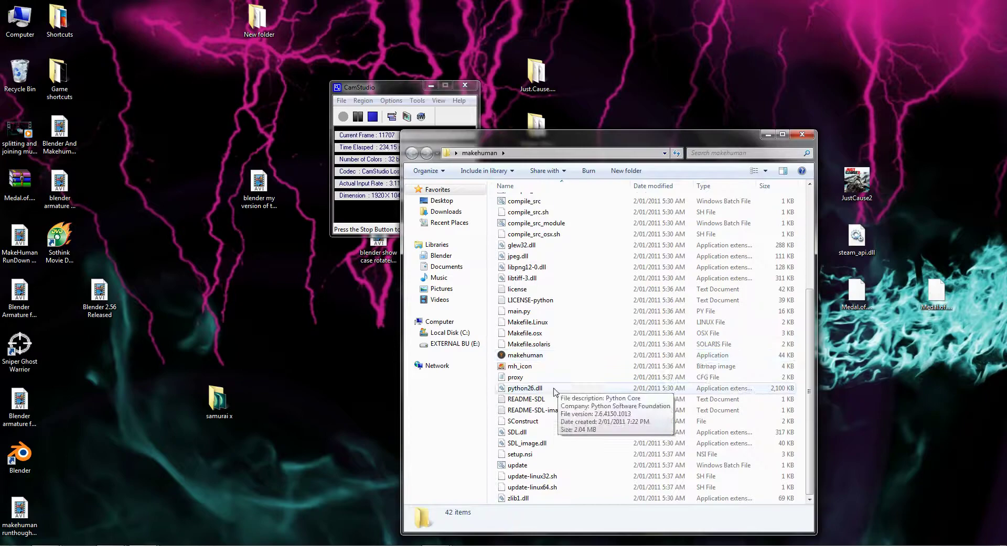
{"action": "left_click", "coordinate": [517, 466]}
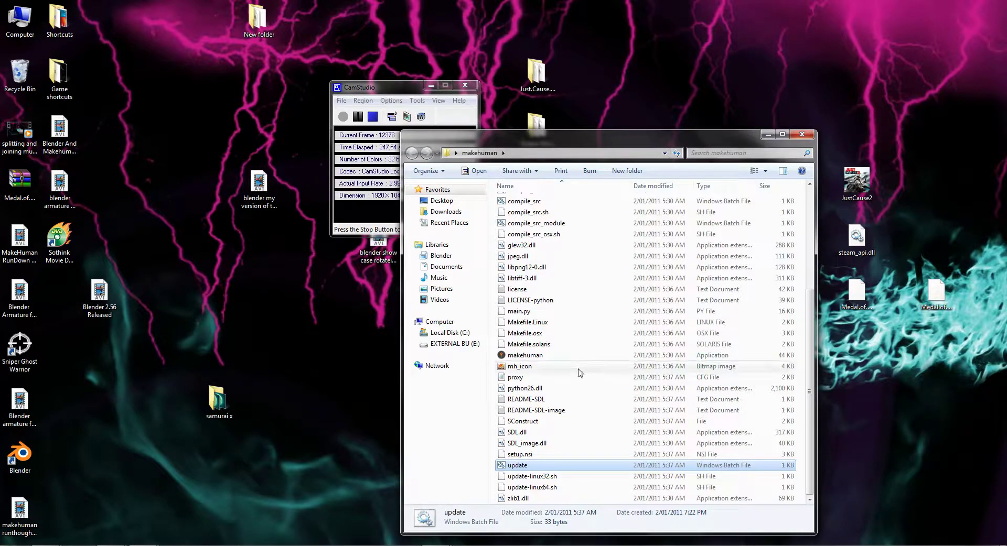
{"action": "left_click", "coordinate": [532, 357]}
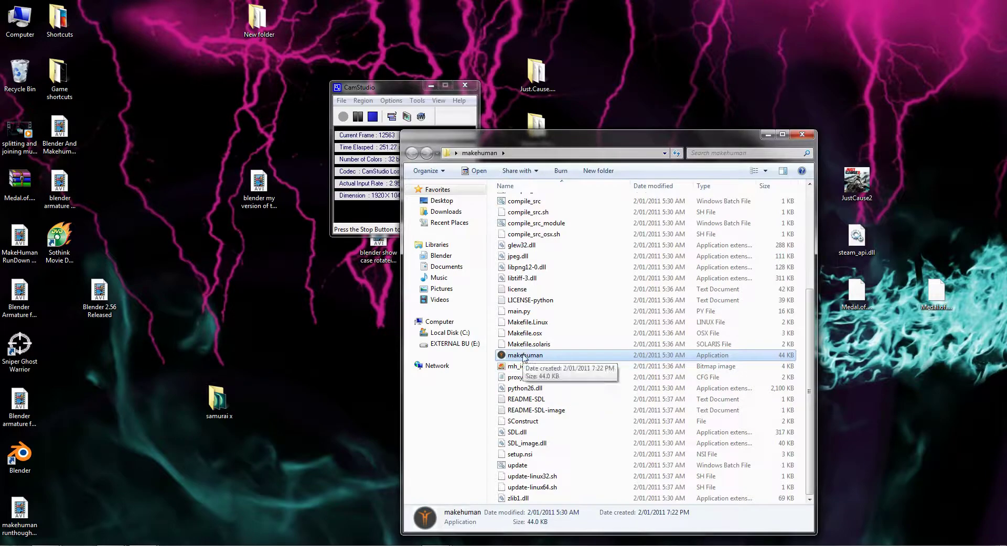
Step: Launch MakeHuman, make the figure fully male, export it as 'blendertut' MHX, then quit
{"action": "double_click", "coordinate": [524, 357]}
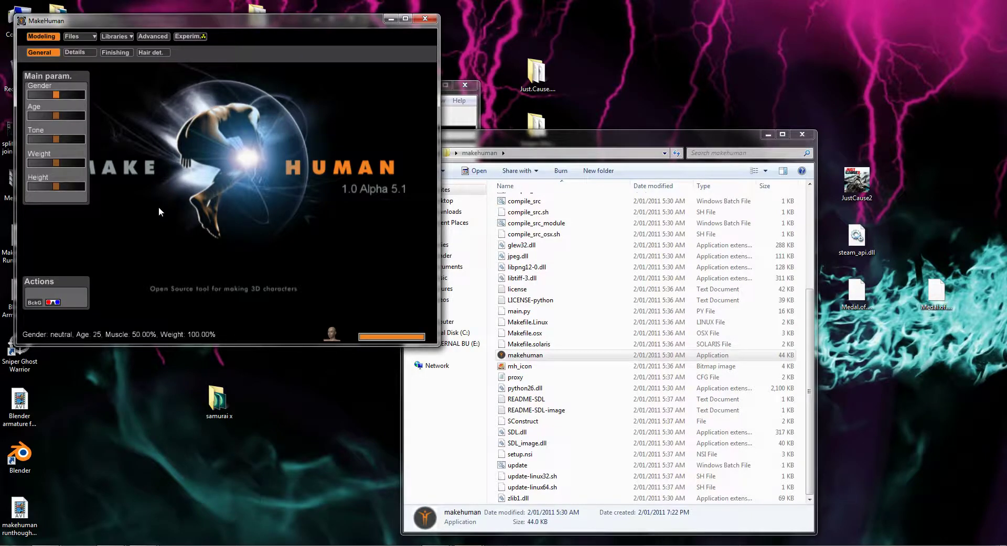
{"action": "left_click_drag", "start_coordinate": [56, 94], "coordinate": [81, 95]}
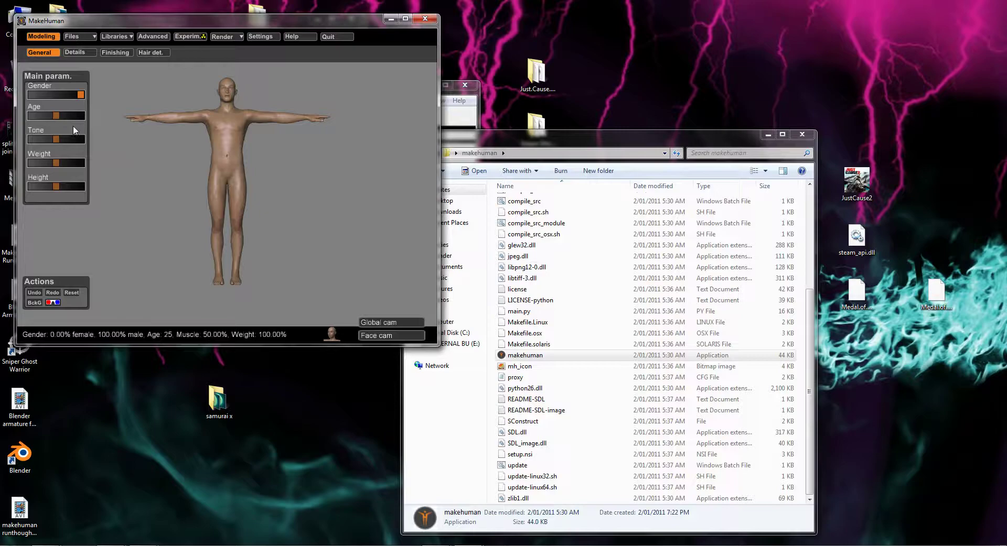
{"action": "left_click", "coordinate": [74, 38]}
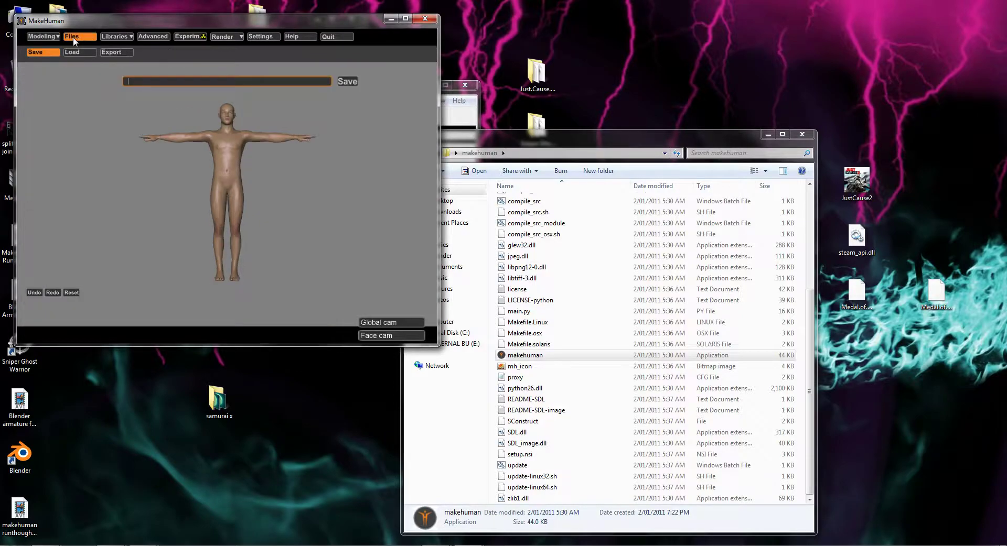
{"action": "left_click", "coordinate": [111, 52]}
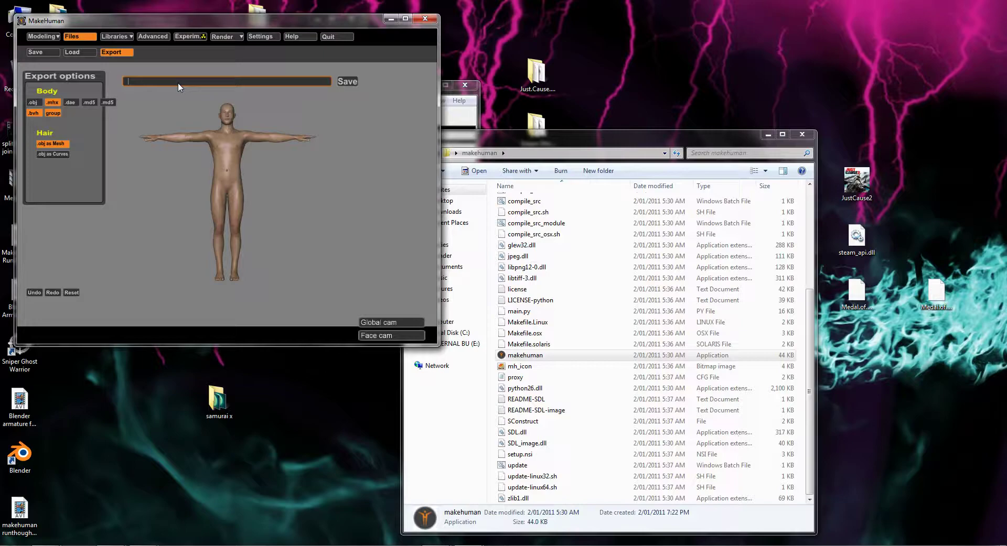
{"action": "type", "text": "blendertut"}
{"action": "left_click", "coordinate": [347, 82]}
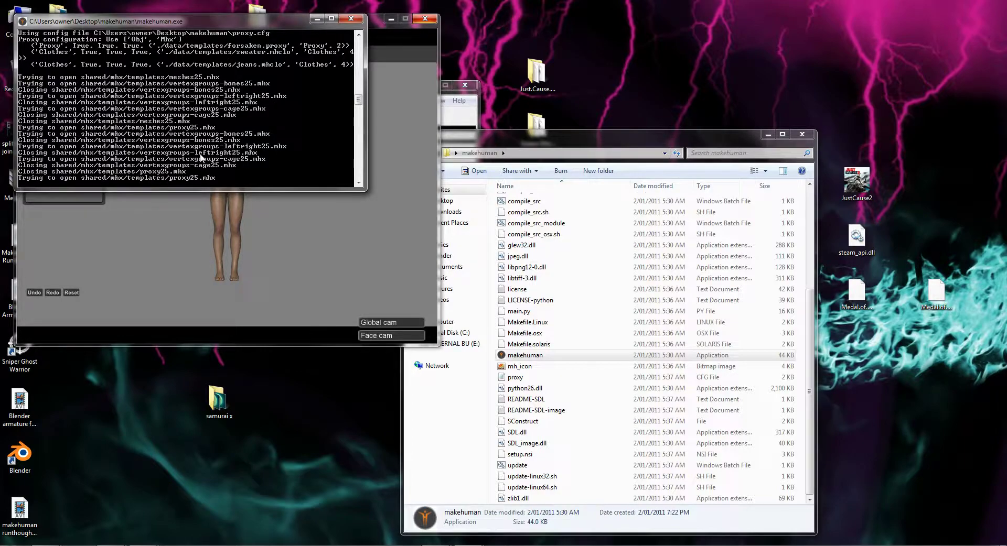
{"action": "left_click_drag", "start_coordinate": [202, 23], "coordinate": [564, 79]}
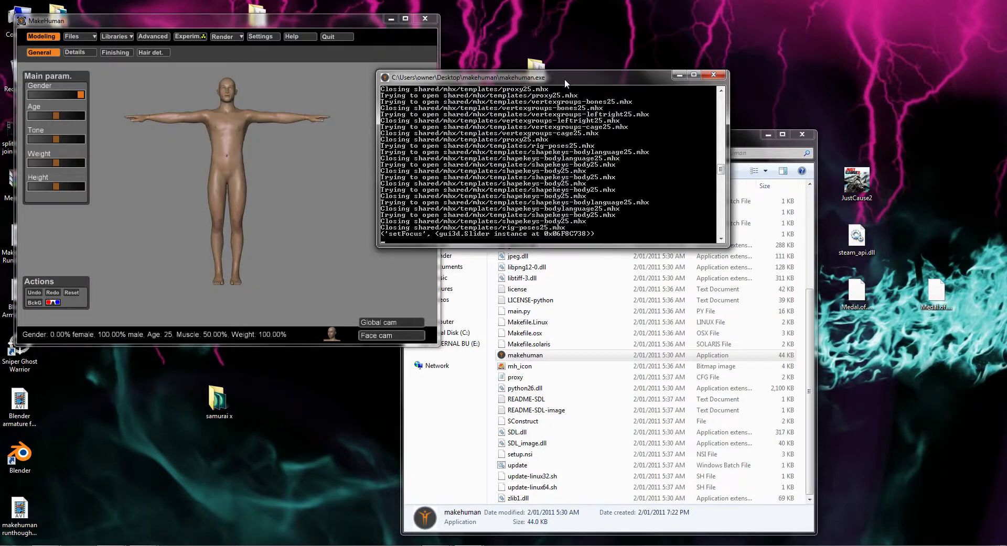
{"action": "left_click", "coordinate": [711, 75]}
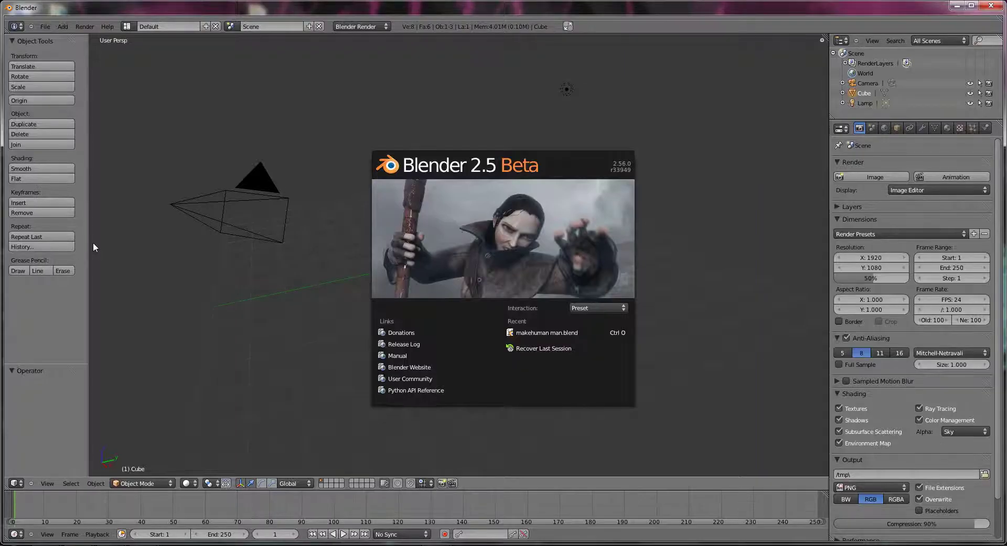
Step: Start a File > Import > MakeHuman (.mhx) import and choose makehuman/exports/blendertut-25.mhx
{"action": "left_click", "coordinate": [156, 277]}
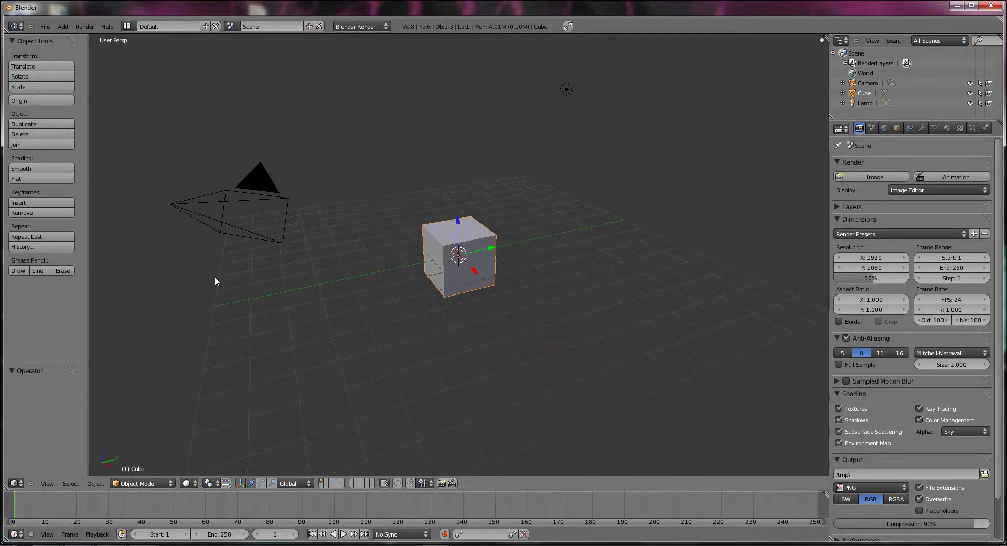
{"action": "left_click", "coordinate": [46, 26]}
{"action": "mouse_move", "coordinate": [79, 187]}
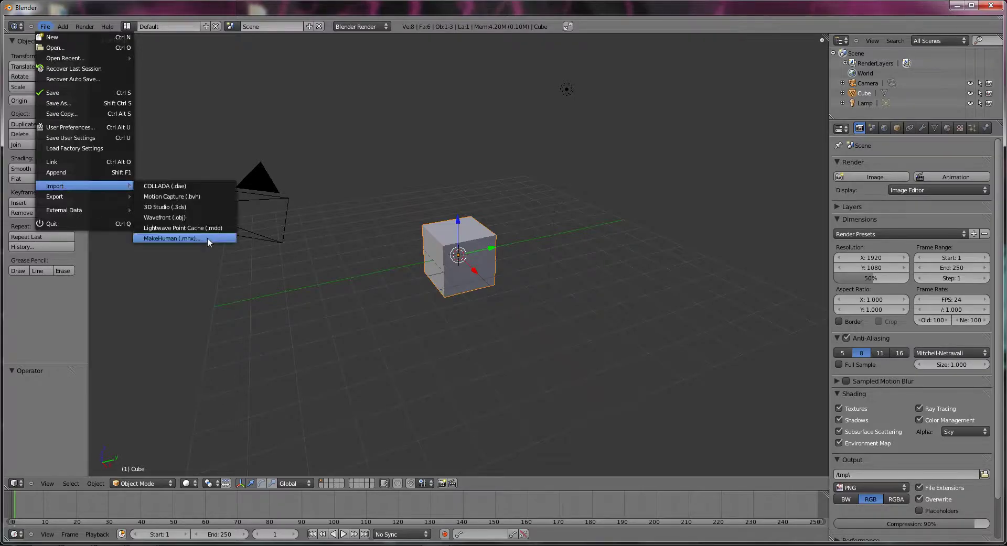
{"action": "left_click", "coordinate": [206, 237]}
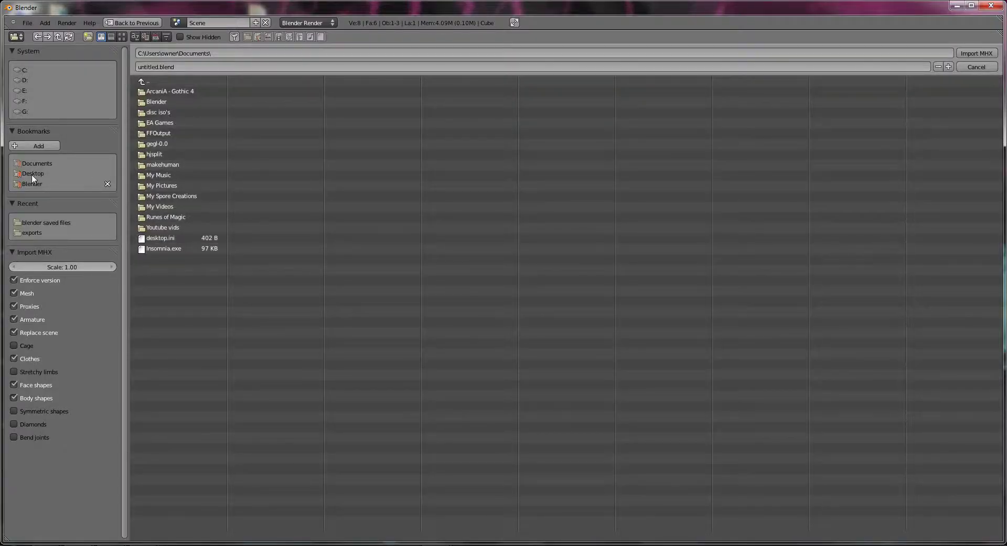
{"action": "left_click", "coordinate": [158, 165]}
{"action": "left_click", "coordinate": [160, 93]}
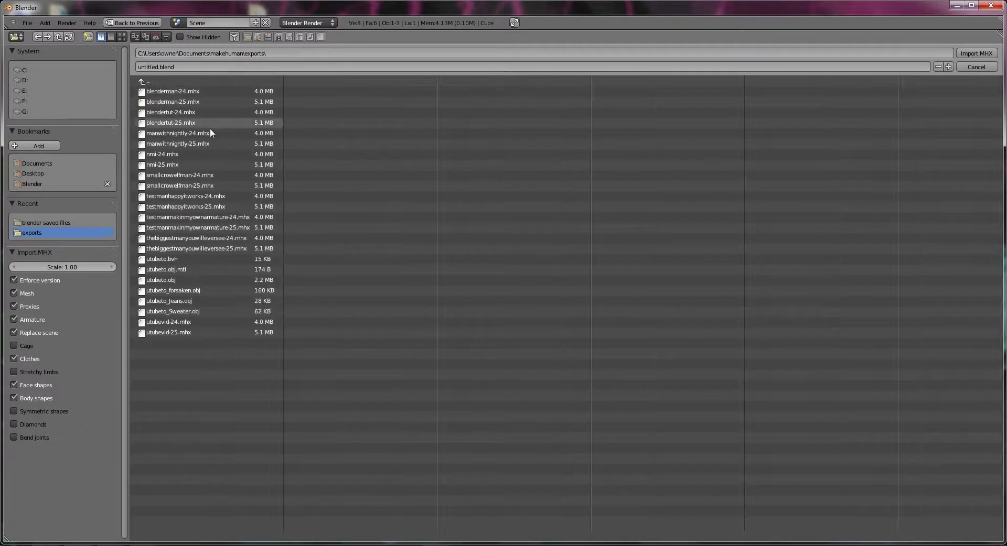
{"action": "left_click", "coordinate": [160, 124]}
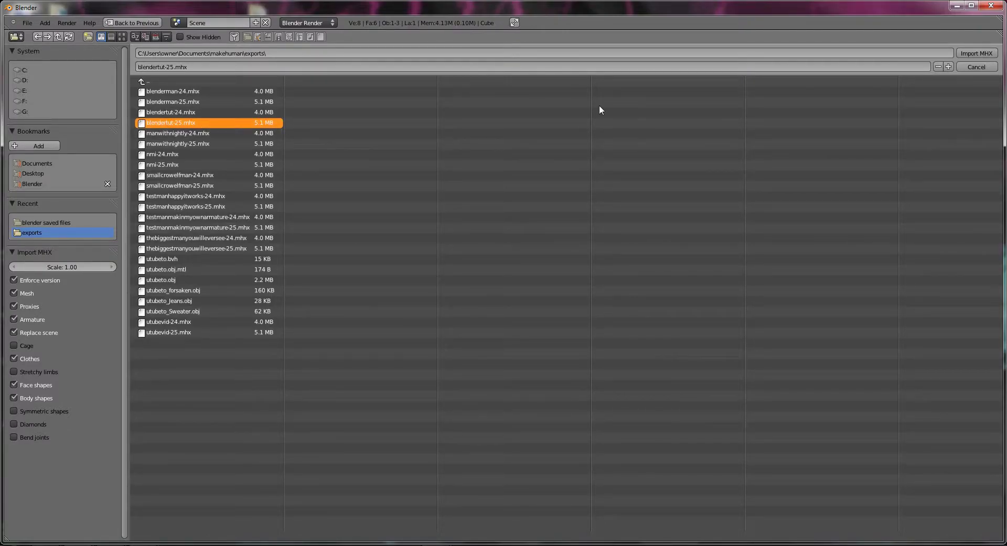
Step: Import blendertut-25.mhx, watching the console until the rig loads, then return to the viewport
{"action": "left_click", "coordinate": [973, 55]}
{"action": "left_click", "coordinate": [86, 515]}
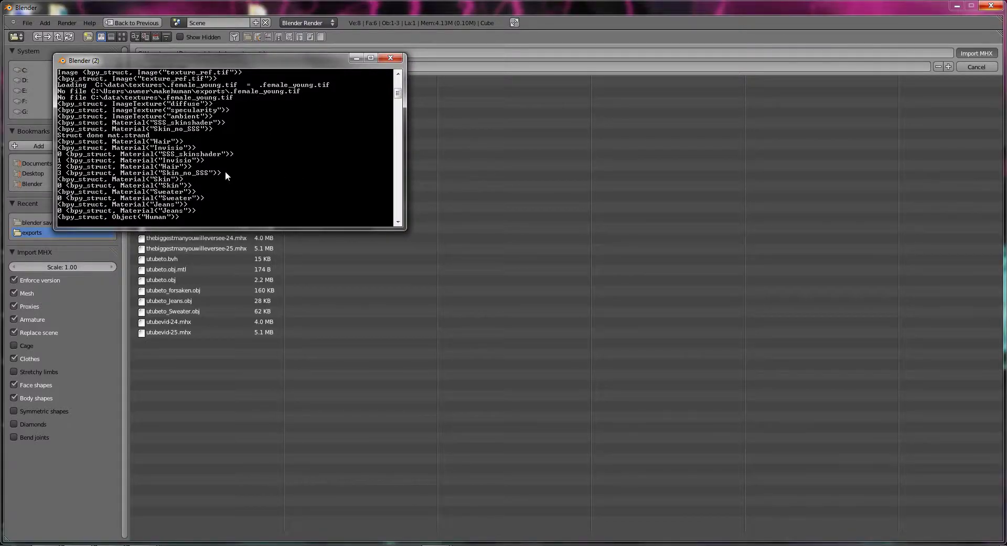
{"action": "left_click_drag", "start_coordinate": [225, 62], "coordinate": [364, 117]}
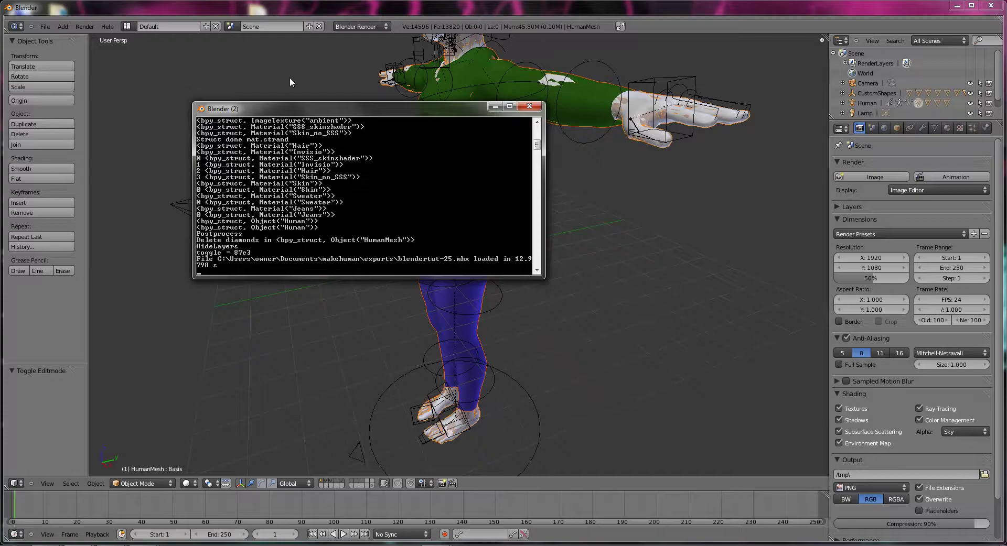
{"action": "left_click", "coordinate": [294, 8]}
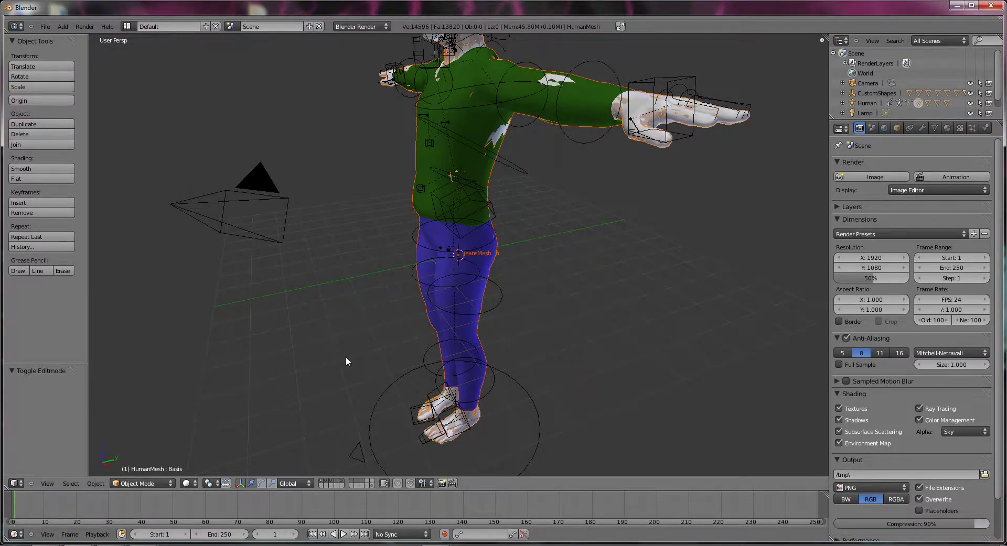
Step: Orbit and zoom around the imported character, checking the camera view with Numpad 0
{"action": "middle_click_drag", "start_coordinate": [345, 356], "coordinate": [562, 392]}
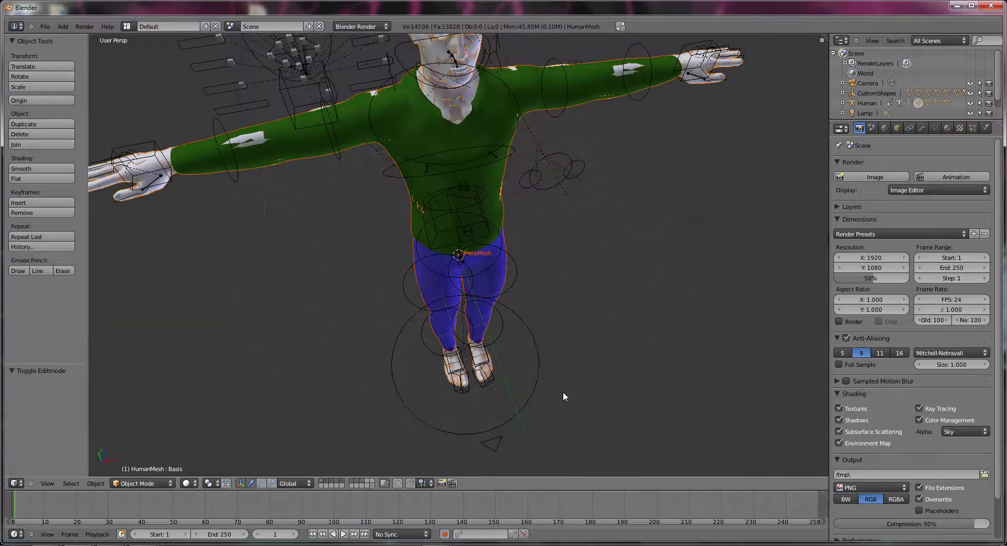
{"action": "scroll", "coordinate": [561, 391], "scroll_direction": "down", "scroll_amount": 3}
{"action": "scroll", "coordinate": [556, 389], "scroll_direction": "up", "scroll_amount": 3}
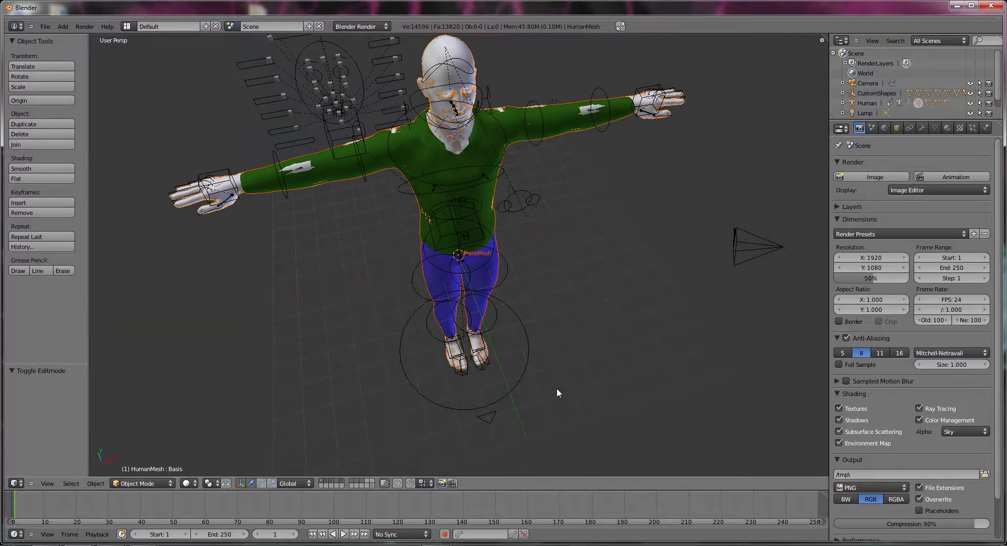
{"action": "key", "text": "KP_0"}
{"action": "scroll", "coordinate": [563, 353], "scroll_direction": "down", "scroll_amount": 3}
{"action": "scroll", "coordinate": [518, 324], "scroll_direction": "up", "scroll_amount": 2}
{"action": "scroll", "coordinate": [496, 310], "scroll_direction": "down", "scroll_amount": 2}
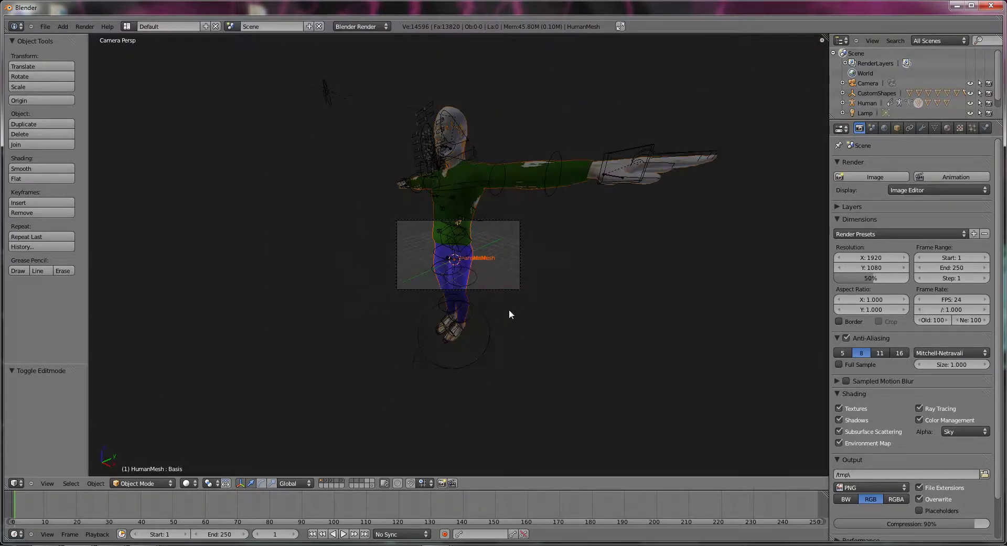
{"action": "scroll", "coordinate": [509, 312], "scroll_direction": "up", "scroll_amount": 2}
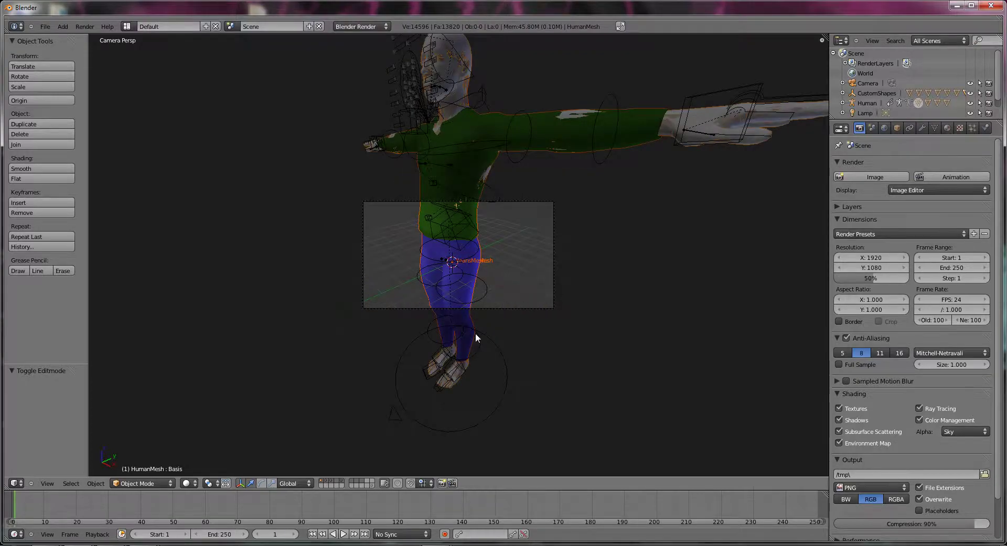
{"action": "middle_click_drag", "start_coordinate": [472, 337], "coordinate": [265, 355]}
{"action": "scroll", "coordinate": [508, 353], "scroll_direction": "down", "scroll_amount": 4}
{"action": "scroll", "coordinate": [297, 354], "scroll_direction": "up", "scroll_amount": 6}
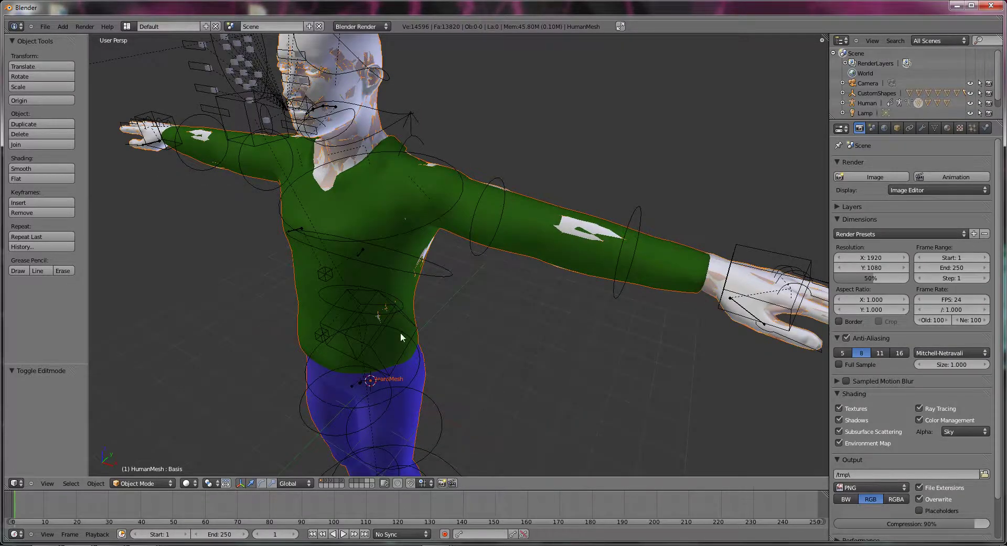
{"action": "middle_click_drag", "start_coordinate": [401, 332], "coordinate": [432, 295]}
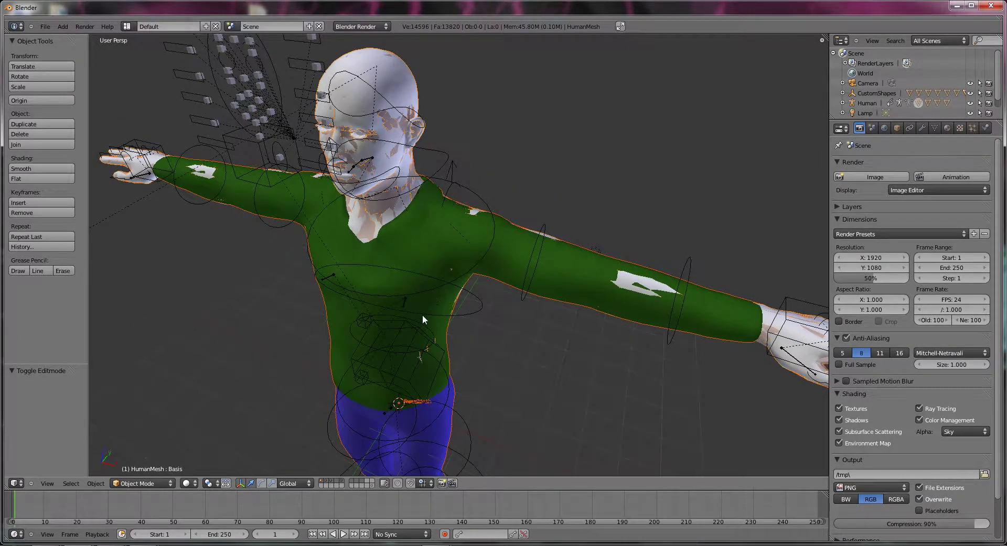
Step: Select HumanMesh, then the Human armature, and finally the forsakenMesh object
{"action": "right_click", "coordinate": [423, 314]}
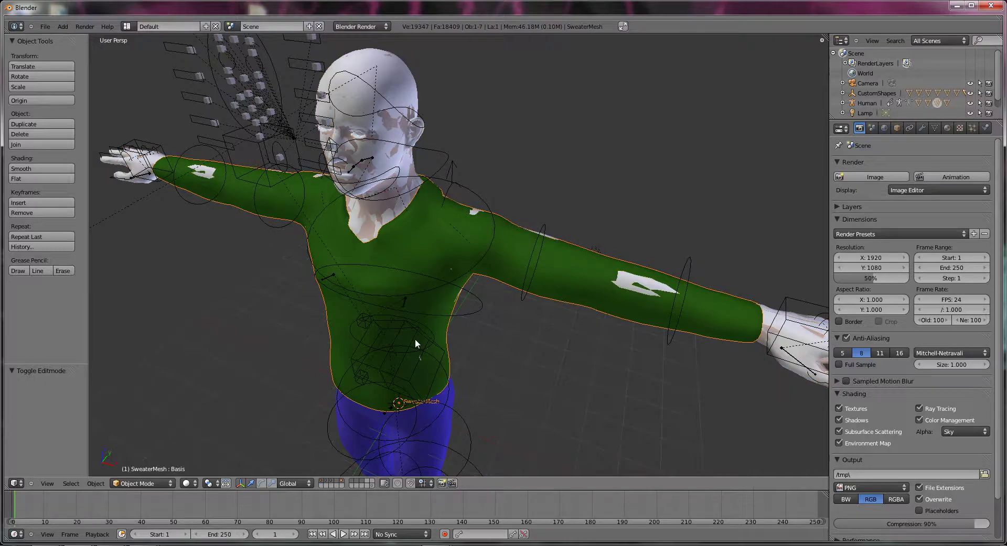
{"action": "right_click", "coordinate": [478, 206]}
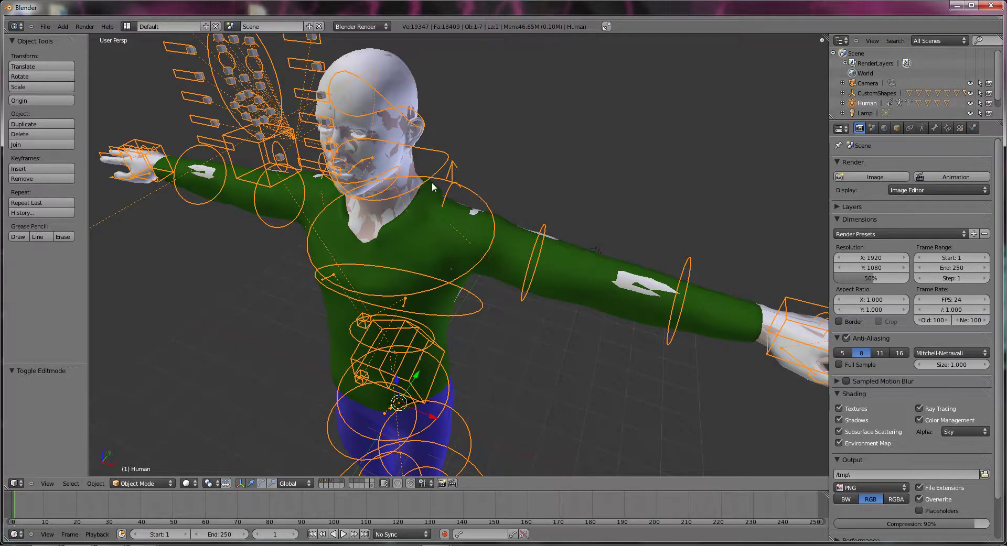
{"action": "right_click", "coordinate": [407, 138]}
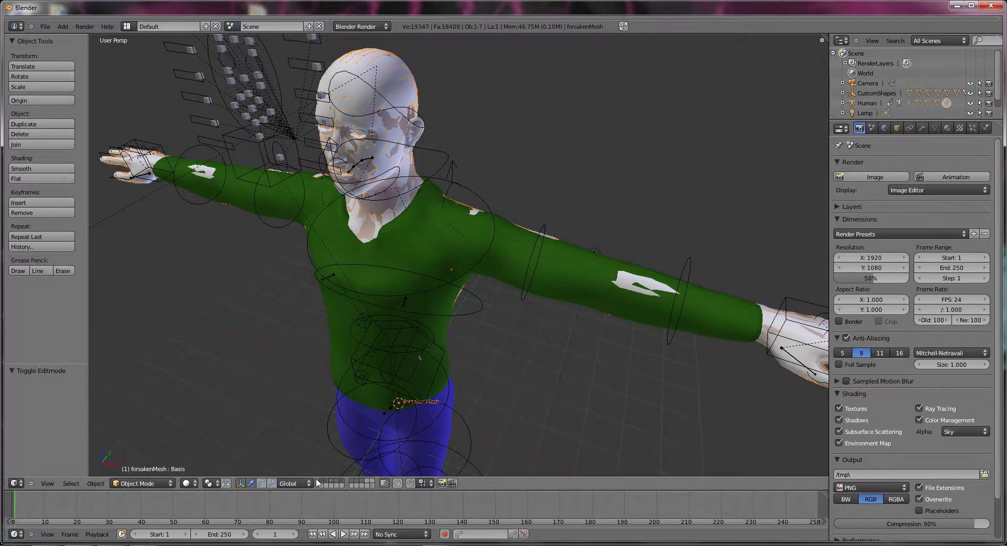
Step: Show only the layer with the green sweater and blue jeans and orbit around them
{"action": "left_click", "coordinate": [341, 481]}
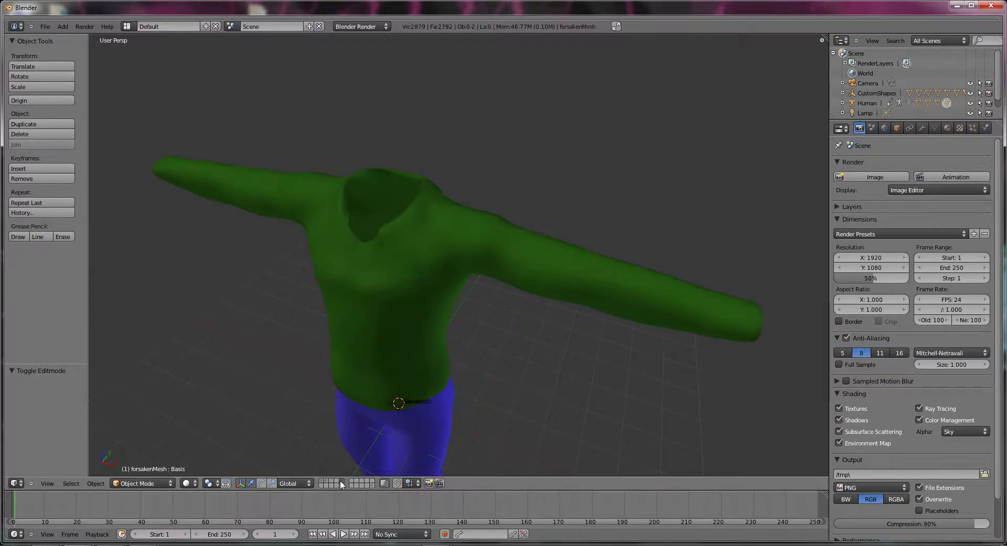
{"action": "mouse_move", "coordinate": [416, 372]}
{"action": "middle_mouse_down"}
{"action": "mouse_move", "coordinate": [398, 373]}
{"action": "mouse_move", "coordinate": [420, 372]}
{"action": "middle_mouse_up"}
{"action": "scroll", "coordinate": [367, 341], "scroll_direction": "up", "scroll_amount": 3}
{"action": "middle_click_drag", "start_coordinate": [346, 320], "coordinate": [442, 379]}
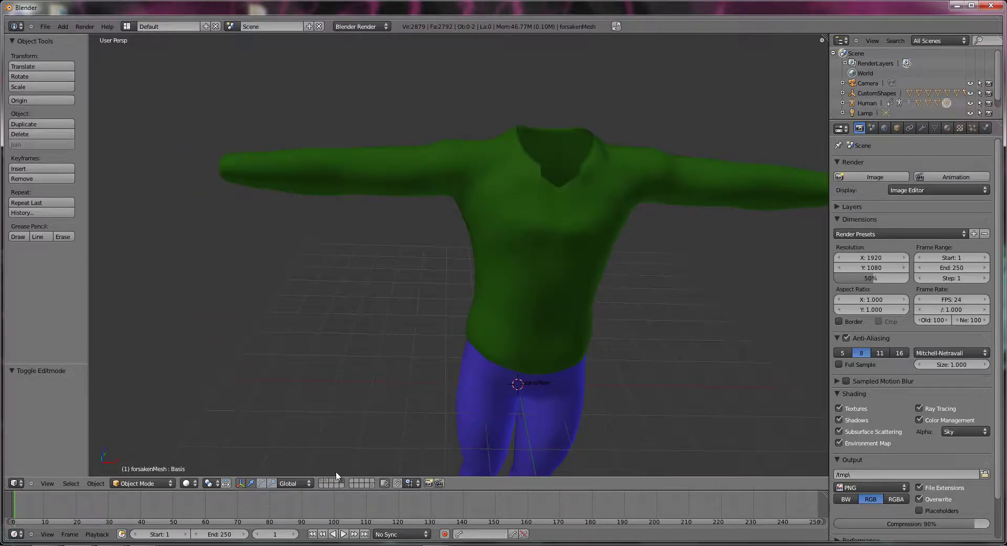
Step: Switch to the layer holding only the bare 1872-vertex body mesh
{"action": "key", "text": "BackSpace"}
{"action": "left_click", "coordinate": [332, 482]}
{"action": "middle_click_drag", "start_coordinate": [576, 262], "coordinate": [396, 251]}
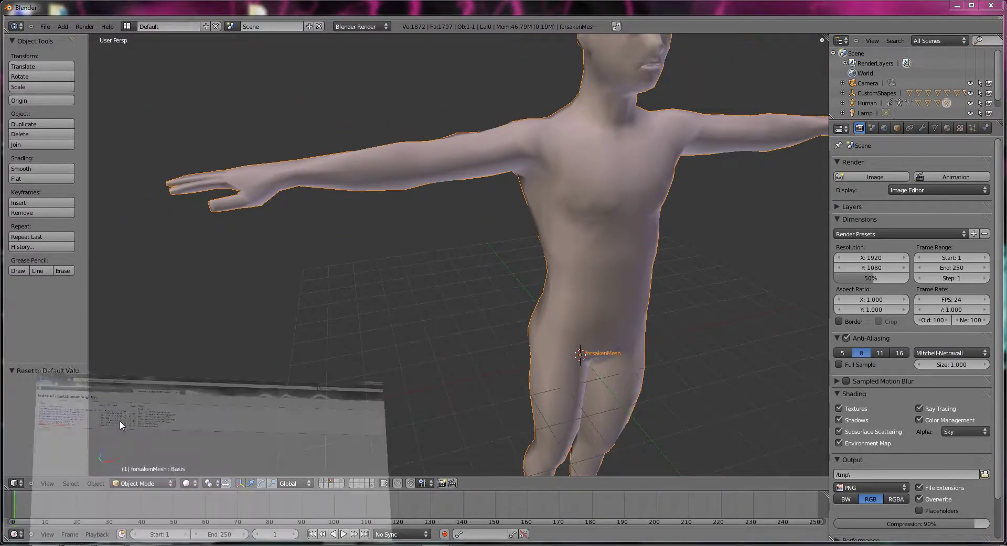
Step: Read the forum reply calling the second mesh a low-poly proxy, then orbit Blender to a front view
{"action": "left_click", "coordinate": [123, 421]}
{"action": "left_click", "coordinate": [101, 64]}
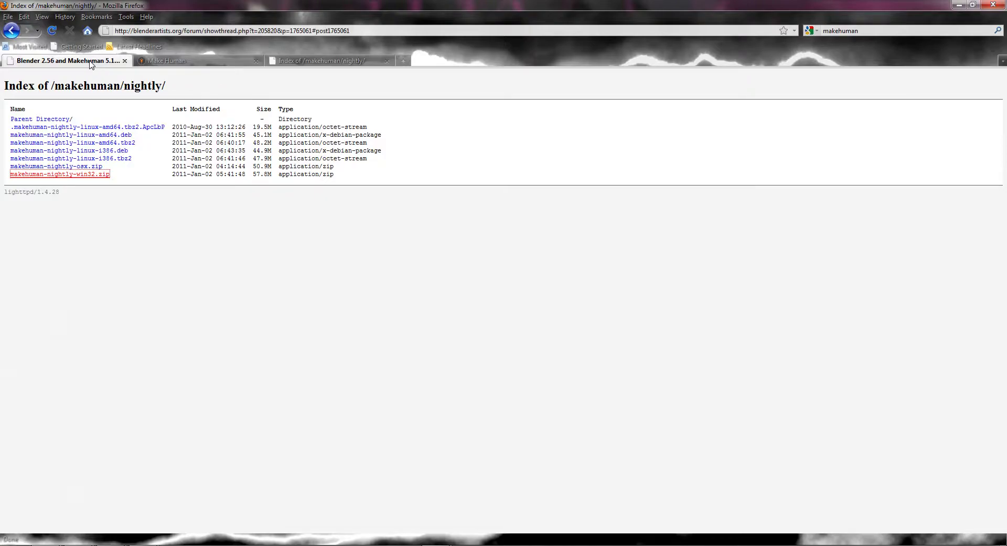
{"action": "scroll", "coordinate": [273, 295], "scroll_direction": "down", "scroll_amount": 15}
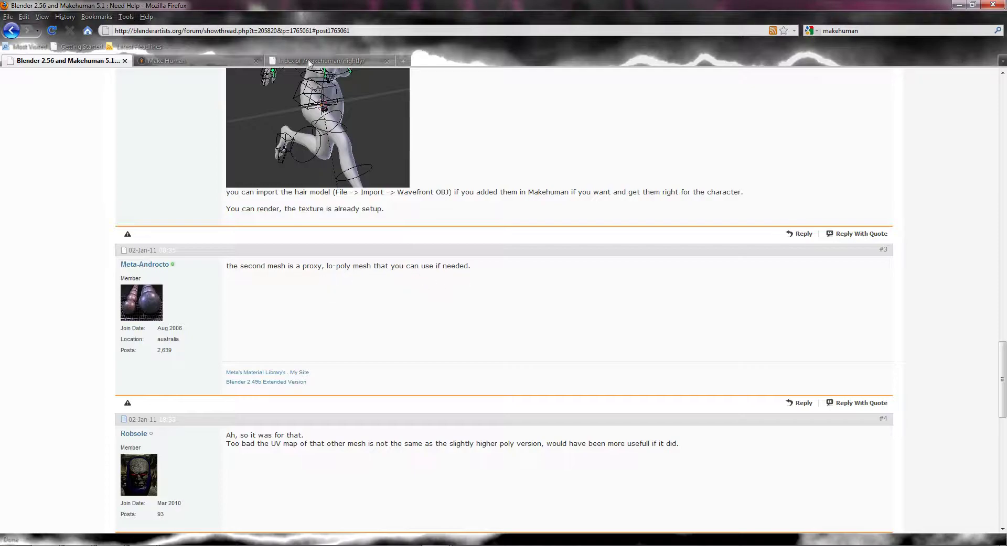
{"action": "mouse_move", "coordinate": [126, 544]}
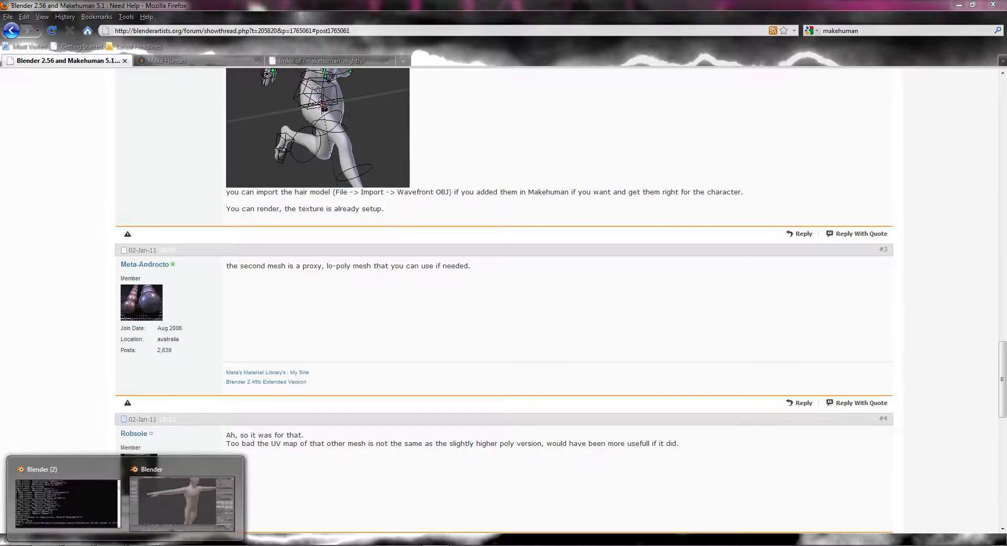
{"action": "middle_click_drag", "start_coordinate": [294, 464], "coordinate": [520, 327]}
Step: Delete the forsakenMesh proxy and reveal the rig layer to inspect its custom shapes
{"action": "key", "text": "x"}
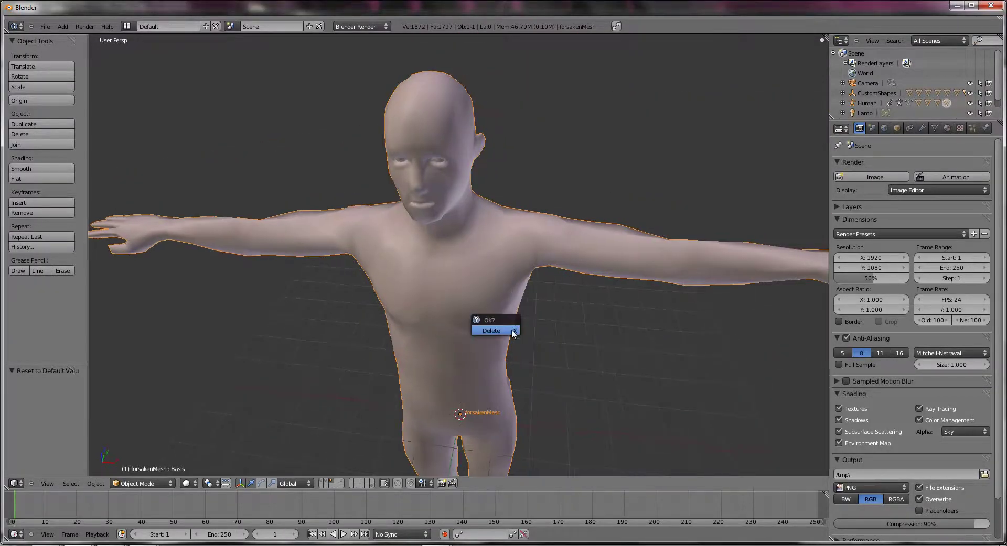
{"action": "left_click", "coordinate": [511, 332]}
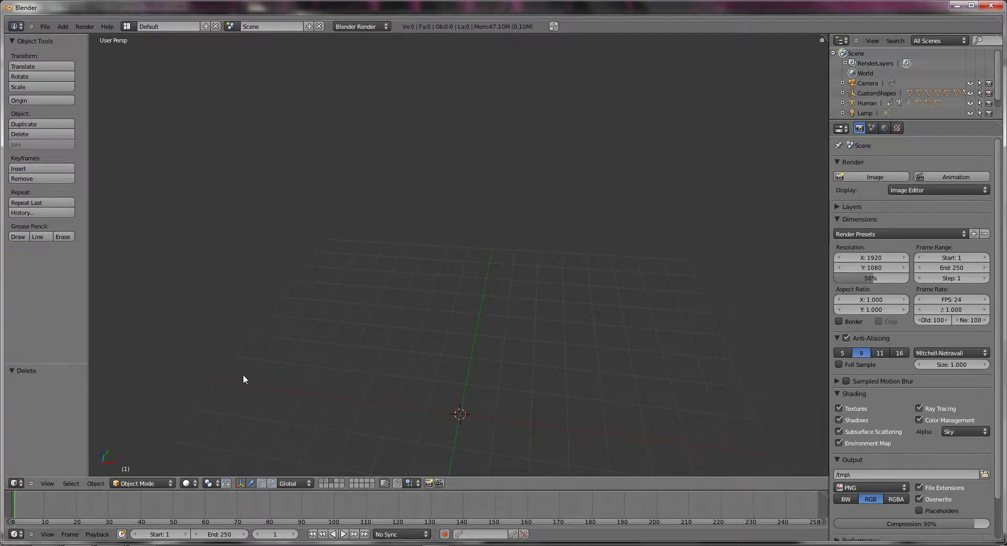
{"action": "left_click", "coordinate": [325, 483]}
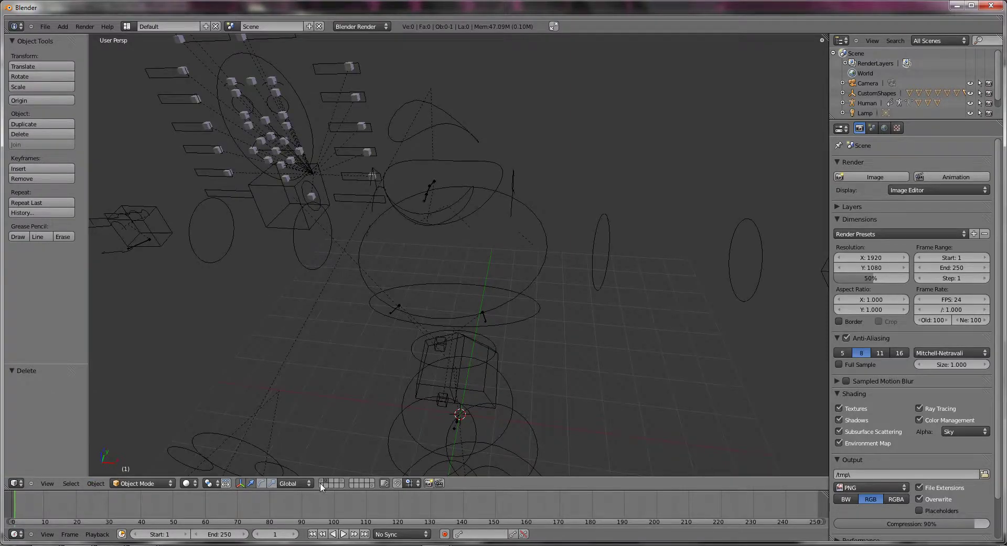
{"action": "middle_click_drag", "start_coordinate": [346, 426], "coordinate": [373, 430]}
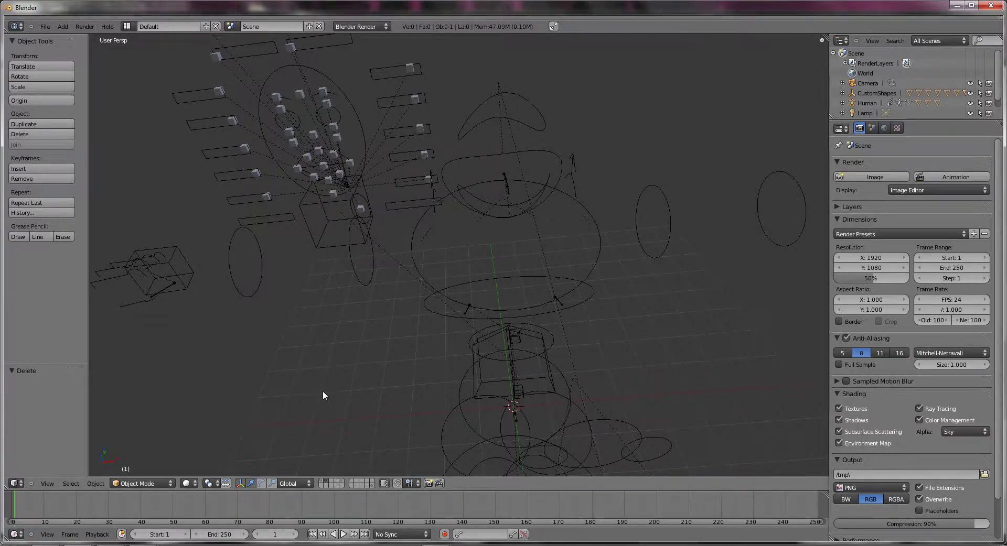
{"action": "middle_click_drag", "start_coordinate": [323, 392], "coordinate": [390, 393]}
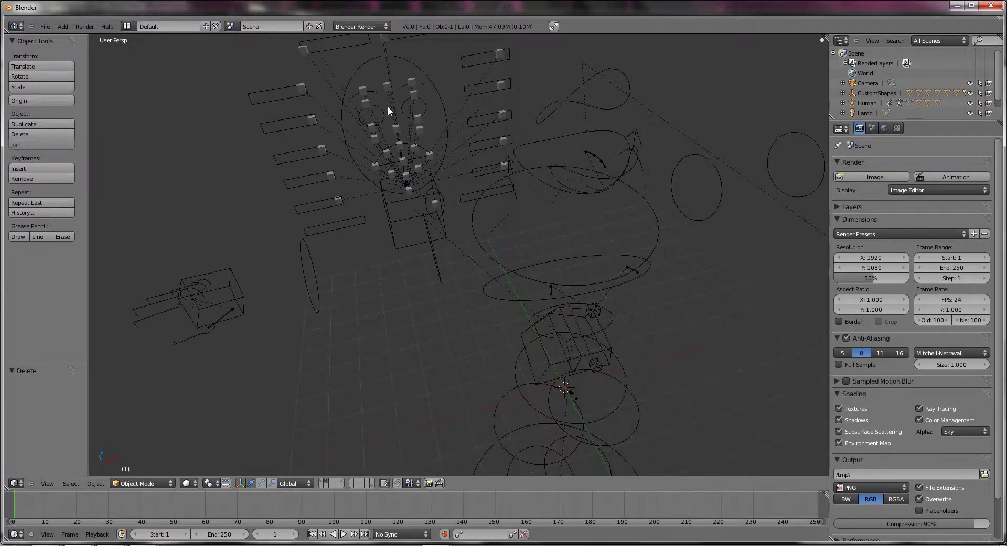
Step: Show the HumanMesh layer with the detailed body and orbit to a frontal view
{"action": "left_click", "coordinate": [323, 482]}
{"action": "middle_click_drag", "start_coordinate": [367, 388], "coordinate": [372, 355]}
{"action": "scroll", "coordinate": [375, 375], "scroll_direction": "down", "scroll_amount": 5}
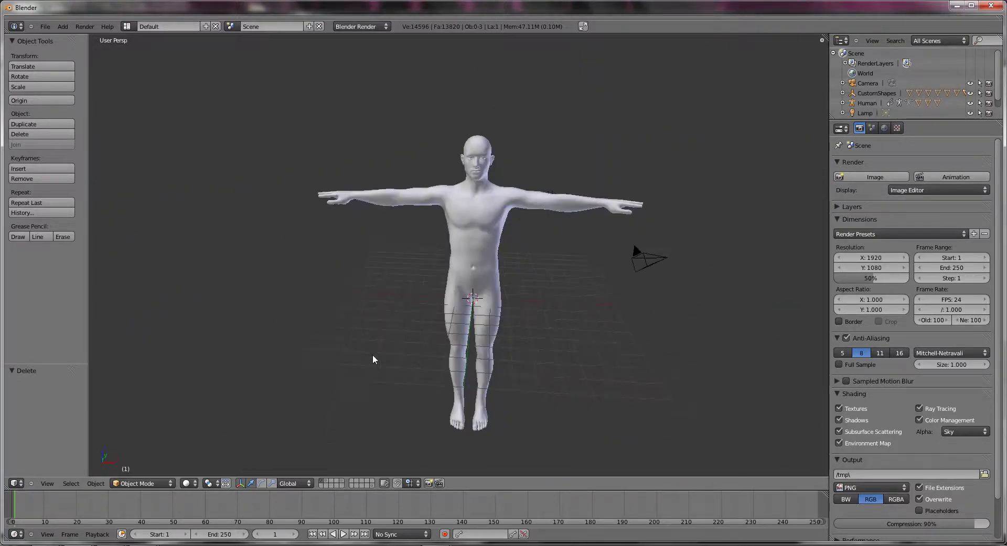
Step: Show the armature over the mesh, select the Human rig, and switch it into Pose Mode
{"action": "left_click", "coordinate": [333, 482], "text": "shift"}
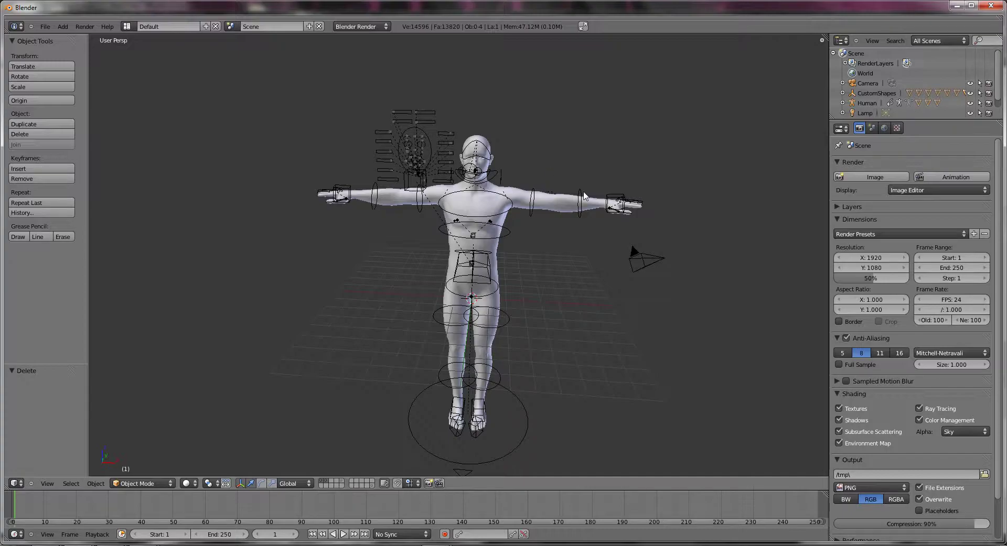
{"action": "right_click", "coordinate": [462, 231]}
{"action": "key", "text": "g"}
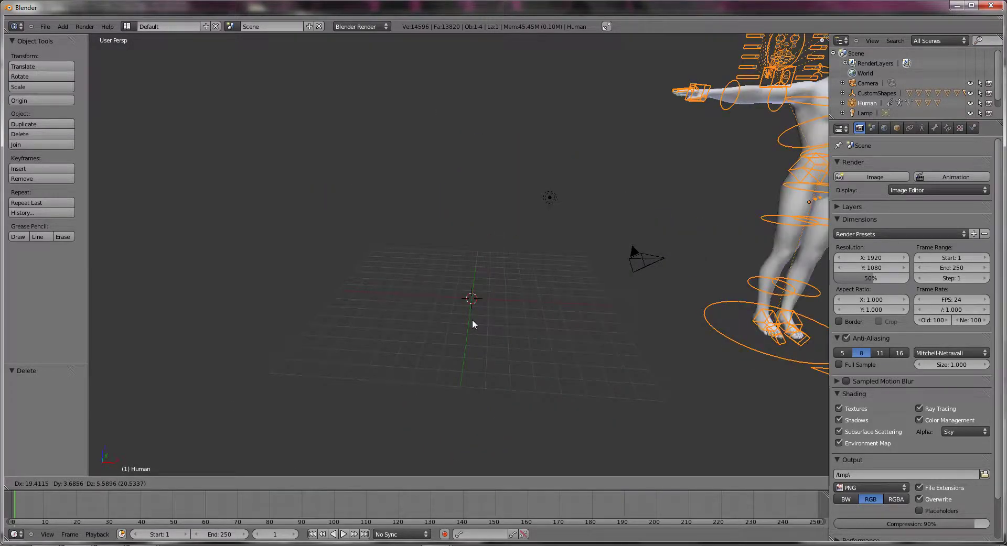
{"action": "right_click", "coordinate": [472, 324]}
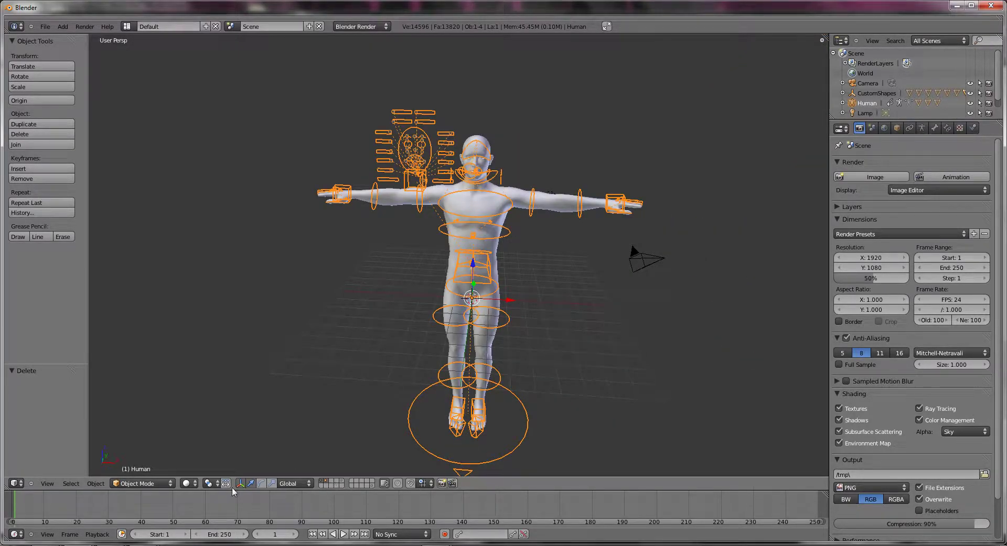
{"action": "left_click", "coordinate": [157, 483]}
{"action": "left_click", "coordinate": [135, 451]}
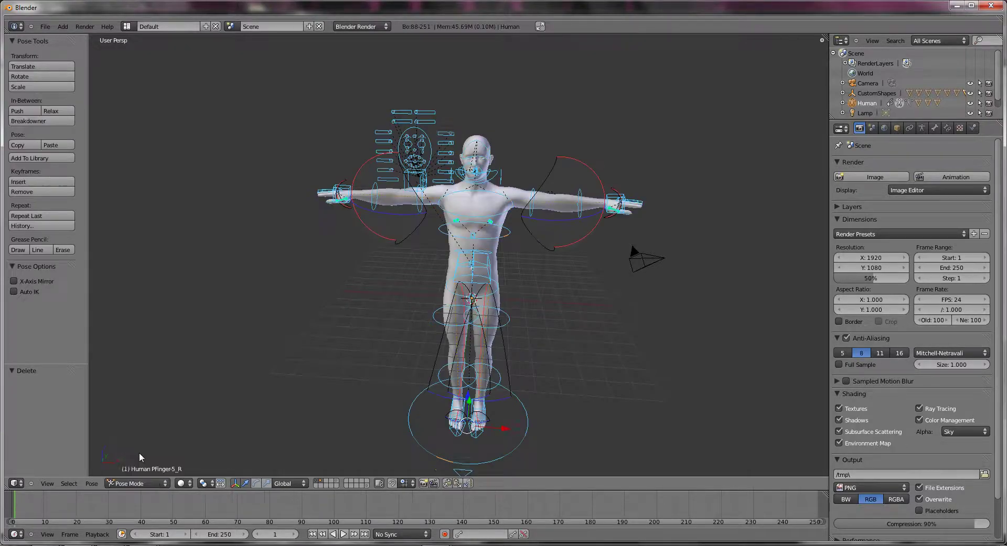
{"action": "middle_click_drag", "start_coordinate": [576, 264], "coordinate": [524, 312]}
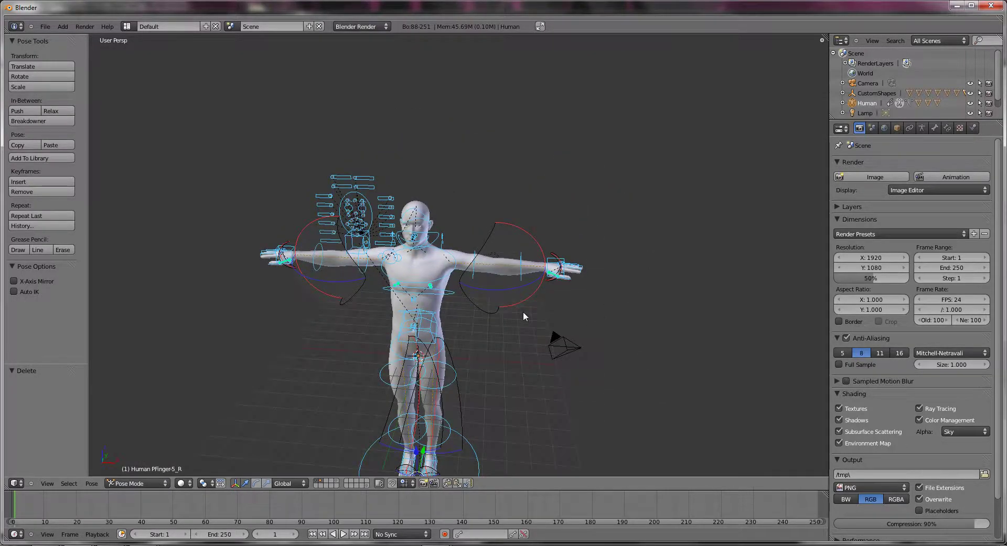
{"action": "scroll", "coordinate": [519, 322], "scroll_direction": "up", "scroll_amount": 3}
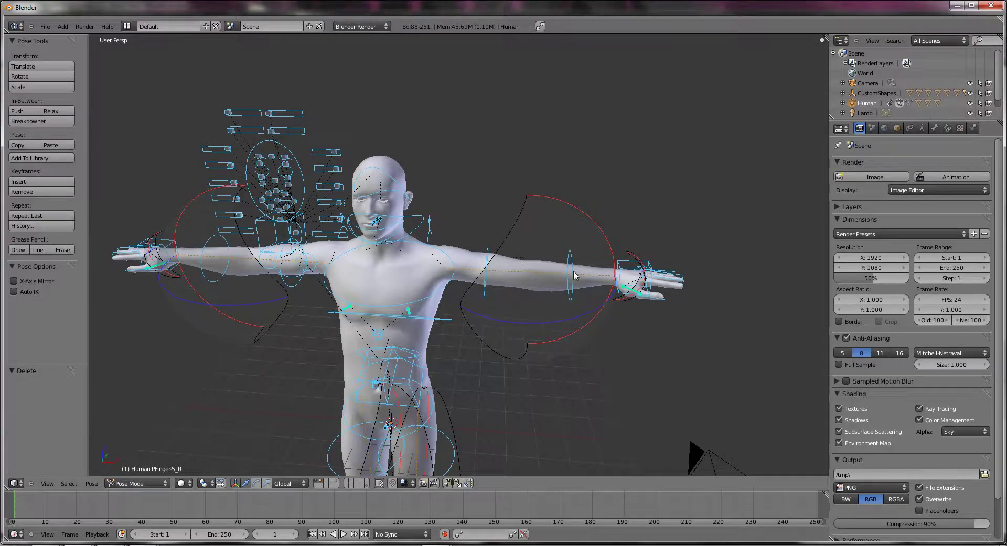
Step: Lower the left and right forearm bones from the T-pose down beside the hips
{"action": "right_click", "coordinate": [572, 276]}
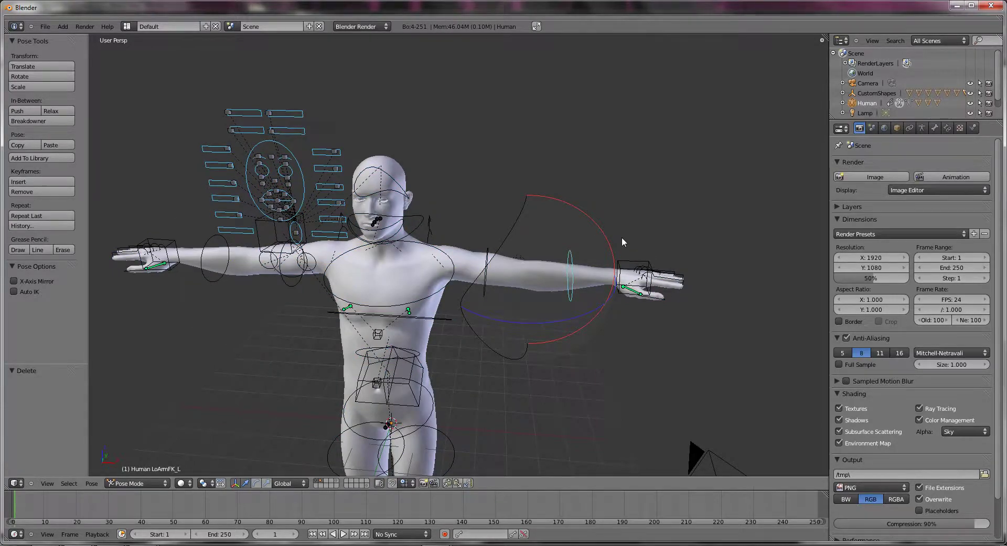
{"action": "middle_click_drag", "start_coordinate": [621, 237], "coordinate": [626, 247]}
{"action": "key", "text": "r"}
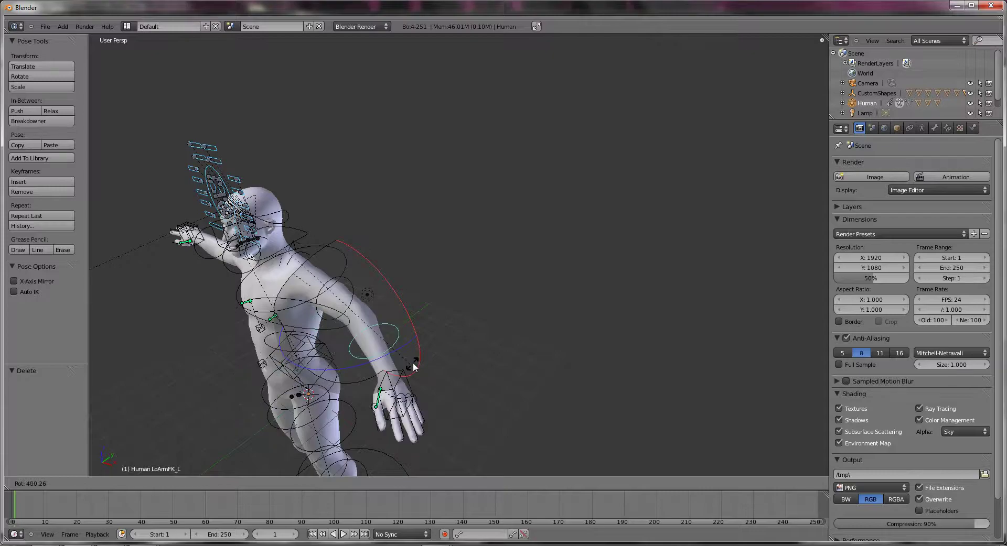
{"action": "left_click", "coordinate": [311, 356]}
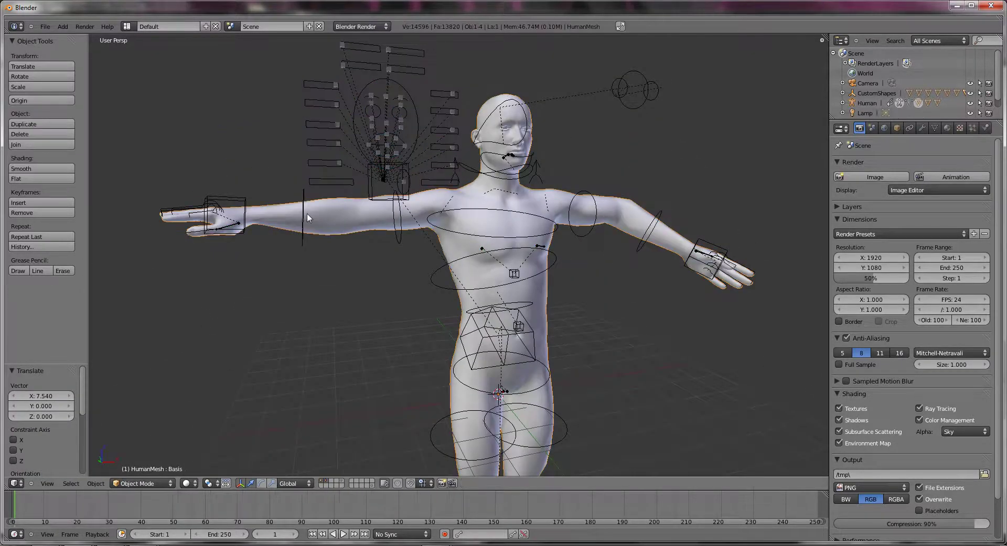
{"action": "right_click", "coordinate": [307, 213]}
{"action": "key", "text": "g"}
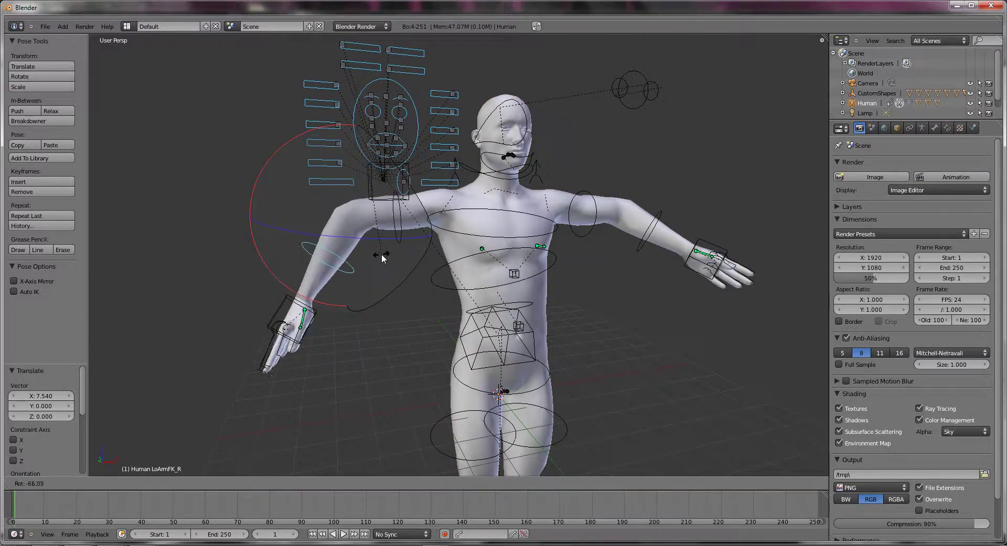
{"action": "left_click", "coordinate": [382, 254]}
Step: Try moving the PCheek_L, PNose and PCheek_R facial controls, cancelling each move
{"action": "right_click", "coordinate": [404, 132]}
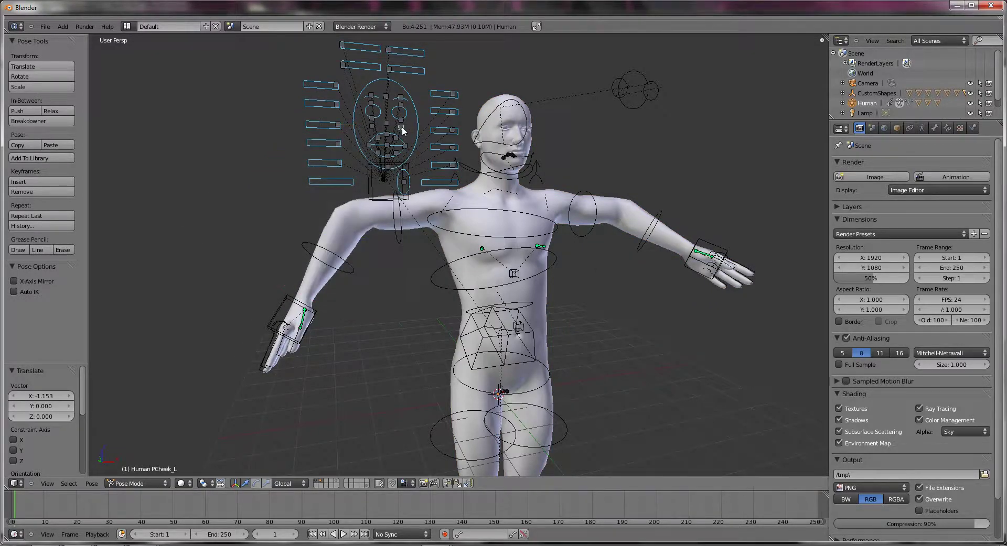
{"action": "key", "text": "g"}
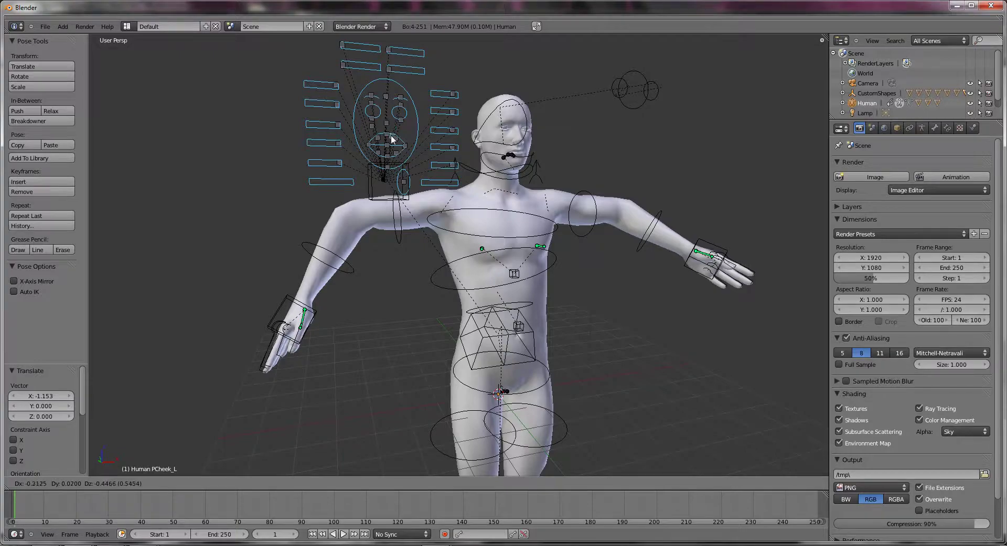
{"action": "right_click", "coordinate": [398, 131]}
{"action": "right_click", "coordinate": [397, 131]}
{"action": "key", "text": "g"}
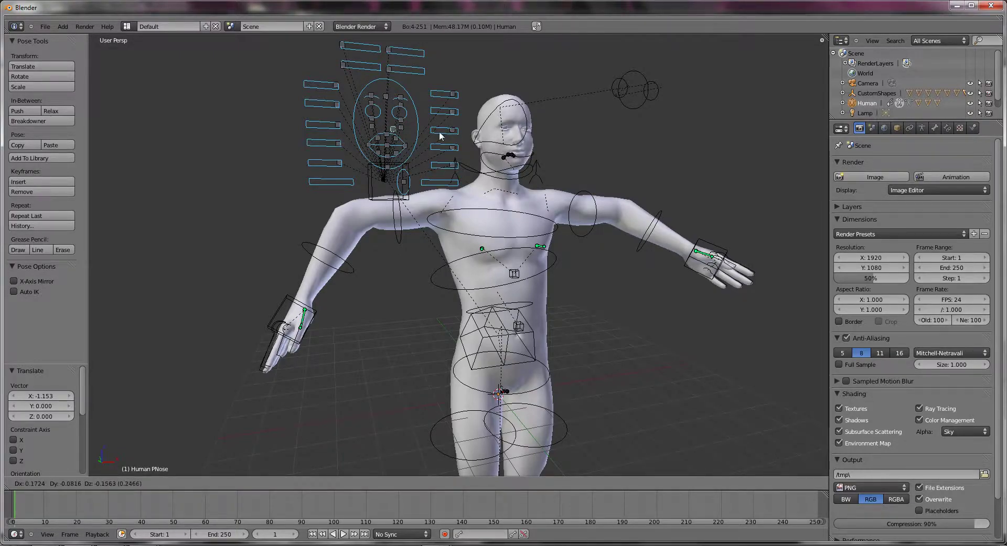
{"action": "right_click", "coordinate": [411, 133]}
{"action": "right_click", "coordinate": [369, 128]}
{"action": "key", "text": "g"}
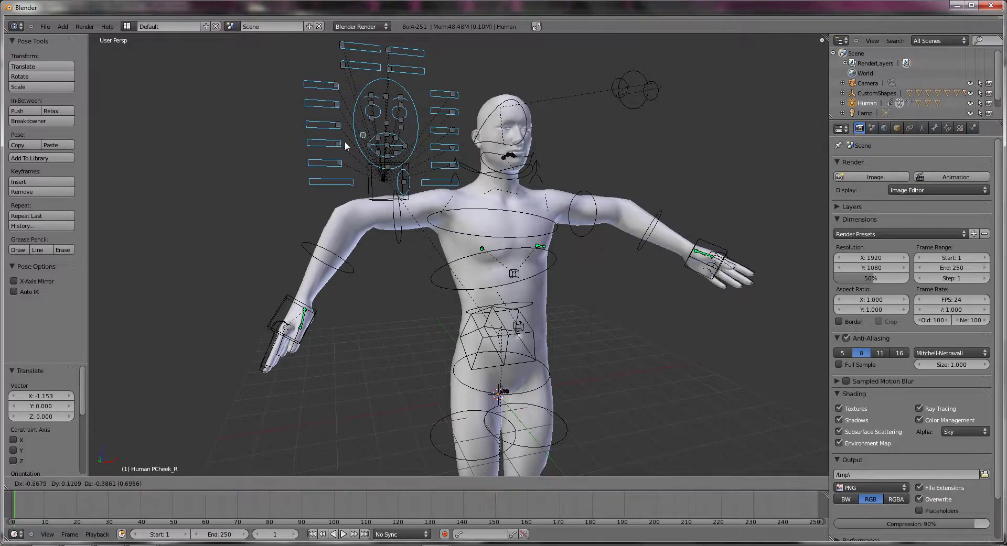
{"action": "right_click", "coordinate": [372, 132]}
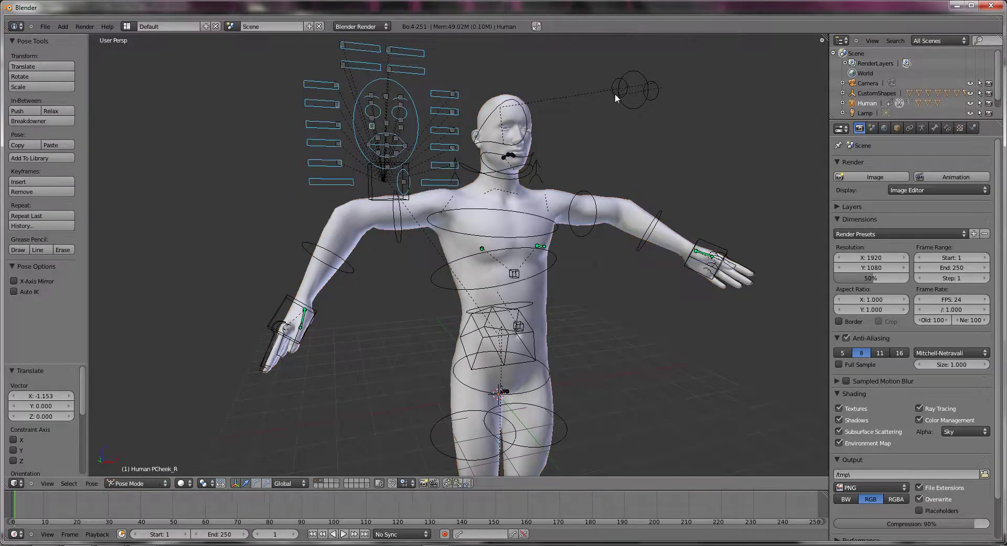
Step: Try moving the Gaze_R and Gaze_L eye targets, cancel both, and select the PFace control
{"action": "right_click", "coordinate": [628, 92]}
{"action": "key", "text": "g"}
{"action": "key", "text": "Escape"}
{"action": "key", "text": "g"}
{"action": "key", "text": "Escape"}
{"action": "right_click", "coordinate": [653, 89]}
{"action": "key", "text": "g"}
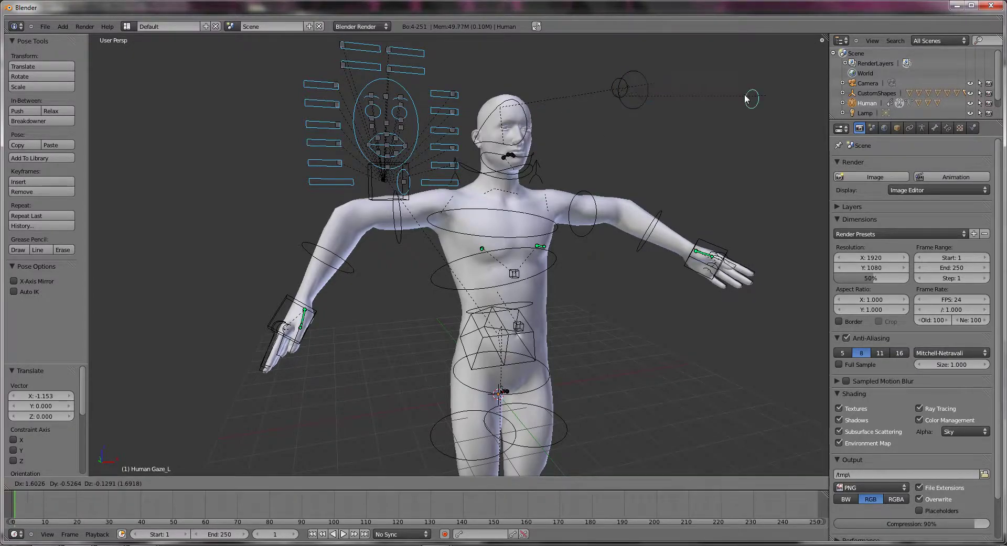
{"action": "key", "text": "Escape"}
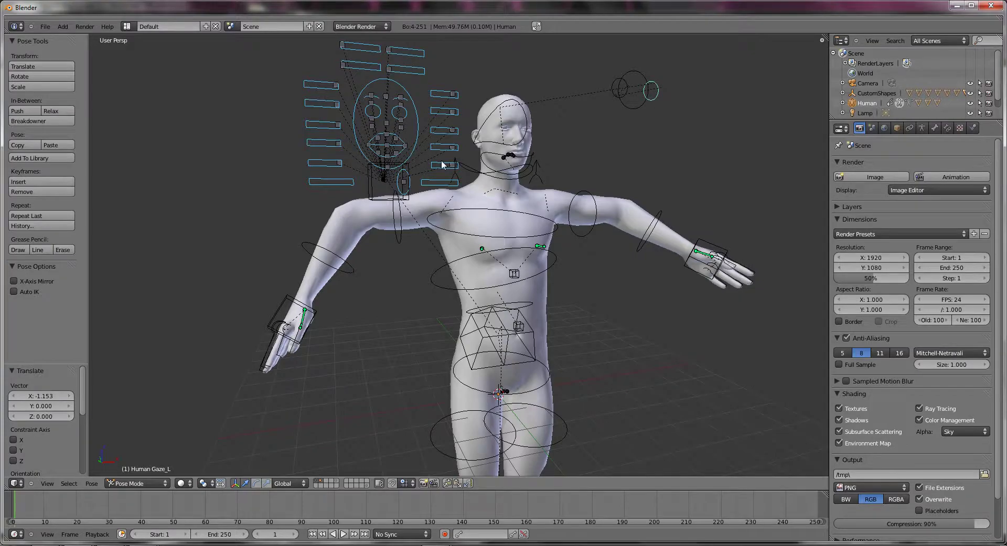
{"action": "right_click", "coordinate": [379, 192]}
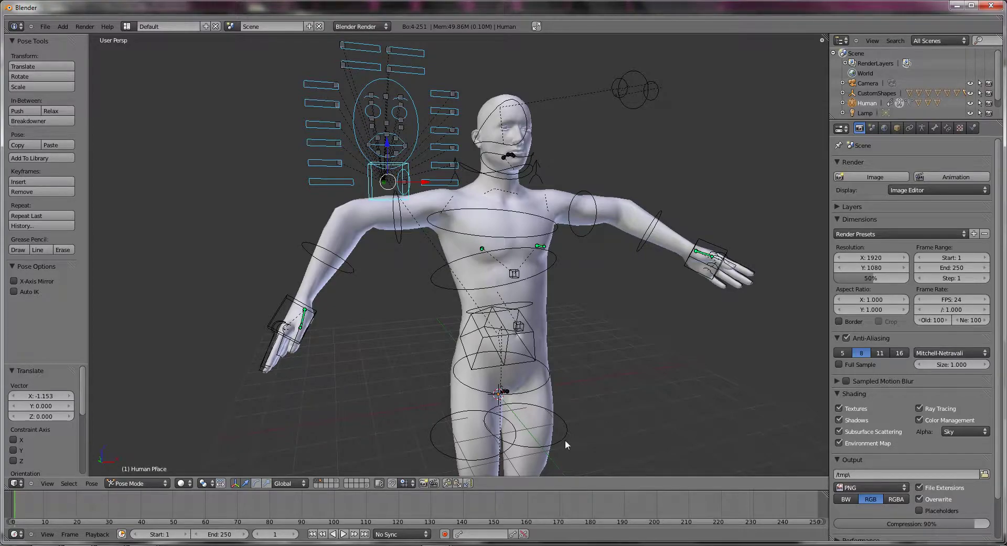
Step: Try rotating the LoLegFK_L leg and Spine2 torso bones, cancel both, and view through the camera
{"action": "middle_click_drag", "start_coordinate": [565, 444], "coordinate": [522, 371]}
{"action": "scroll", "coordinate": [522, 371], "scroll_direction": "up", "scroll_amount": 2}
{"action": "right_click", "coordinate": [407, 370]}
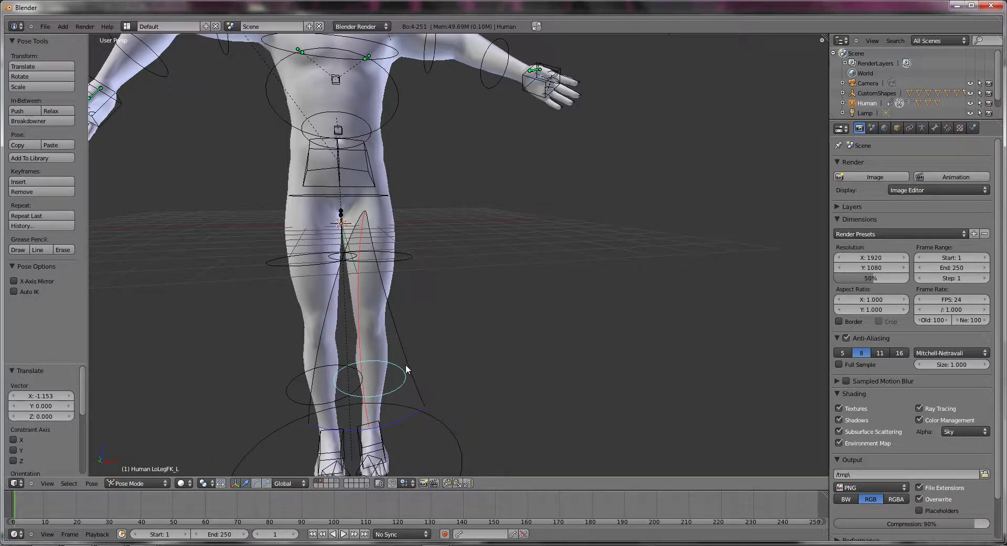
{"action": "middle_click_drag", "start_coordinate": [391, 376], "coordinate": [343, 350]}
{"action": "key", "text": "r"}
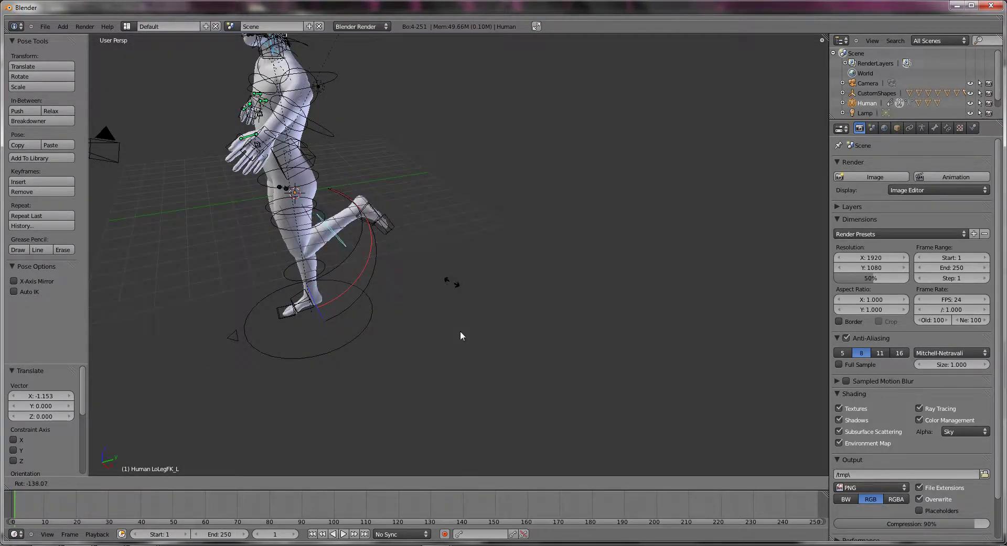
{"action": "right_click", "coordinate": [211, 236]}
{"action": "middle_click_drag", "start_coordinate": [194, 253], "coordinate": [444, 234]}
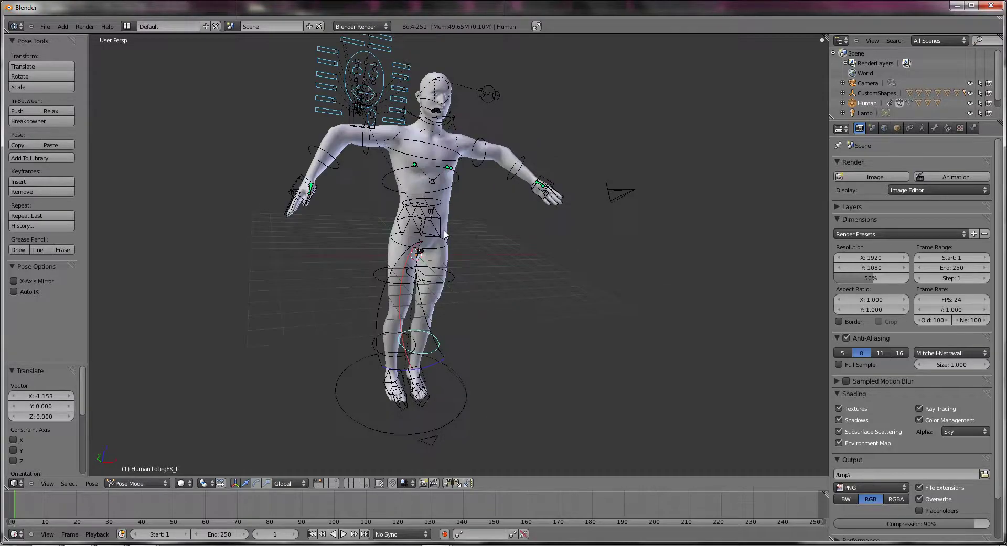
{"action": "right_click", "coordinate": [446, 181]}
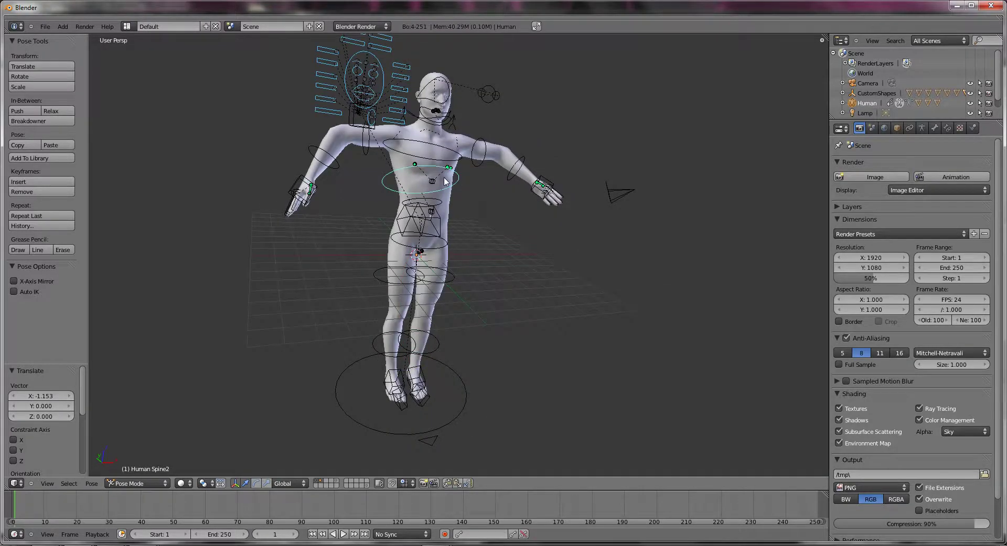
{"action": "key", "text": "r"}
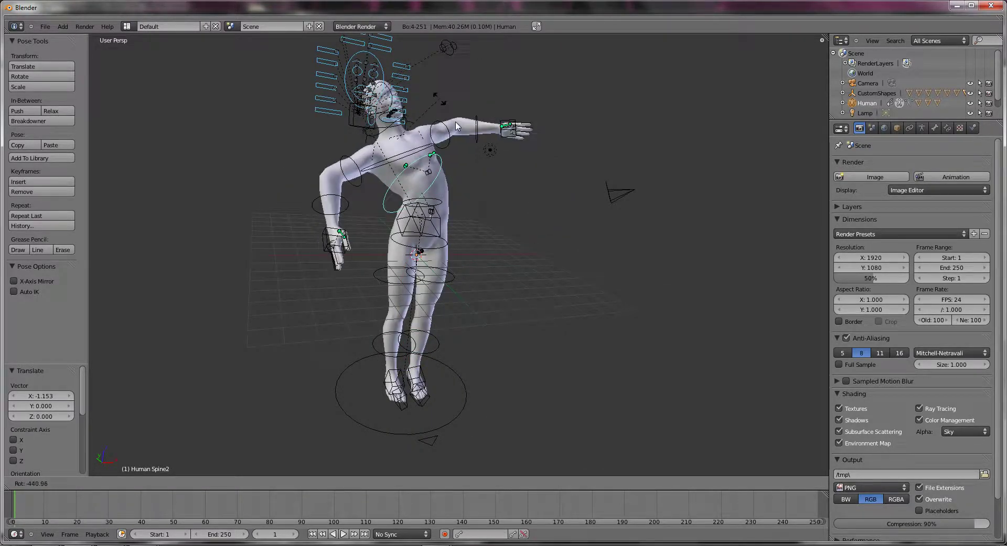
{"action": "right_click", "coordinate": [483, 153]}
{"action": "middle_click_drag", "start_coordinate": [471, 235], "coordinate": [452, 260]}
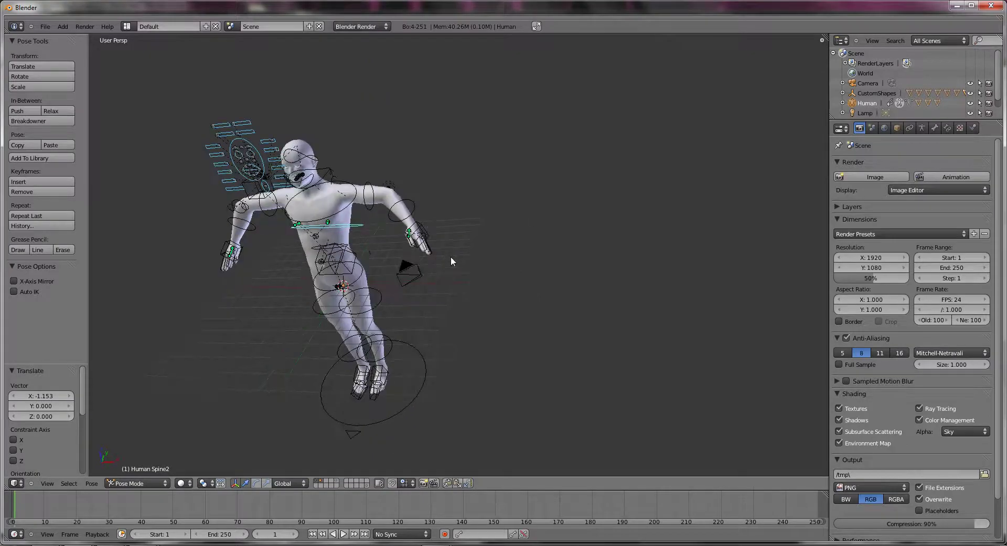
{"action": "key", "text": "KP_0"}
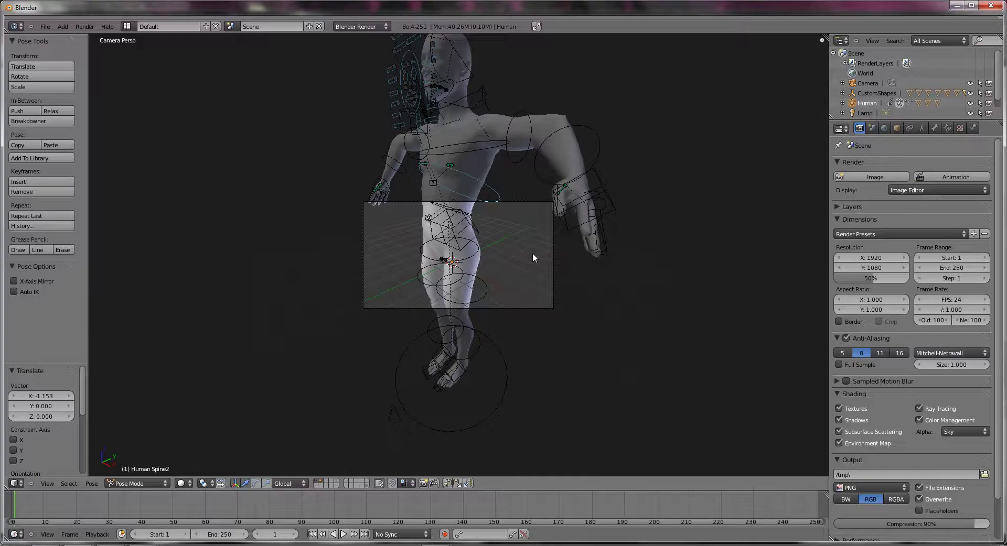
Step: Dolly the camera back along its viewing axis so the figure fits small in frame
{"action": "right_click", "coordinate": [546, 256]}
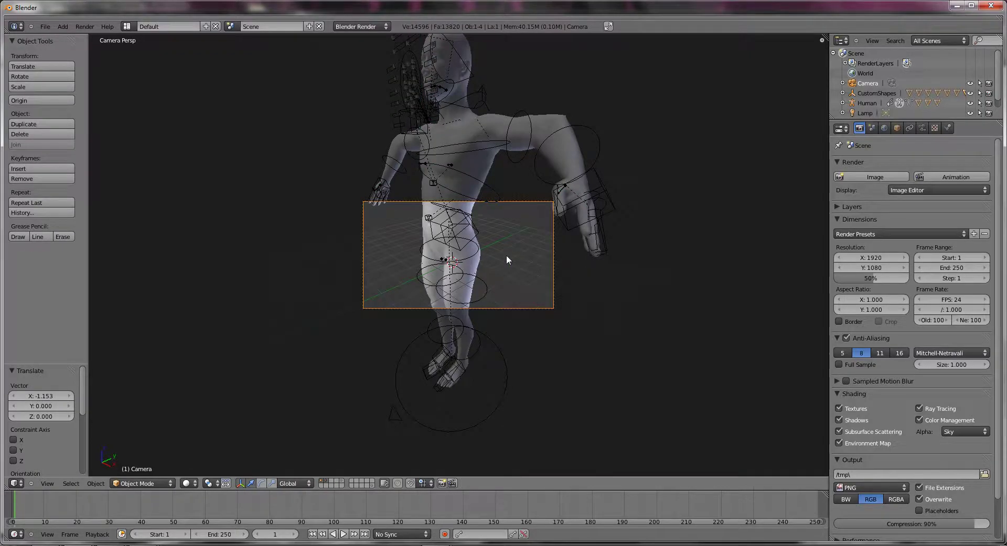
{"action": "key", "text": "g"}
{"action": "key", "text": "z"}
{"action": "key", "text": "z"}
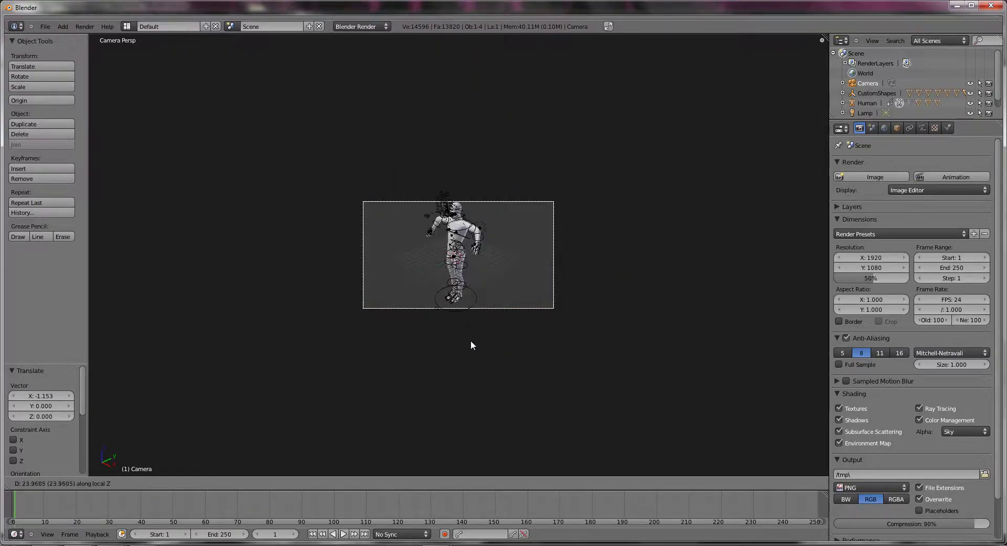
{"action": "left_click", "coordinate": [471, 341]}
Step: Raise the lamp above the figure to X -2.083, Y 3.130, Z 7.356
{"action": "right_click", "coordinate": [485, 229]}
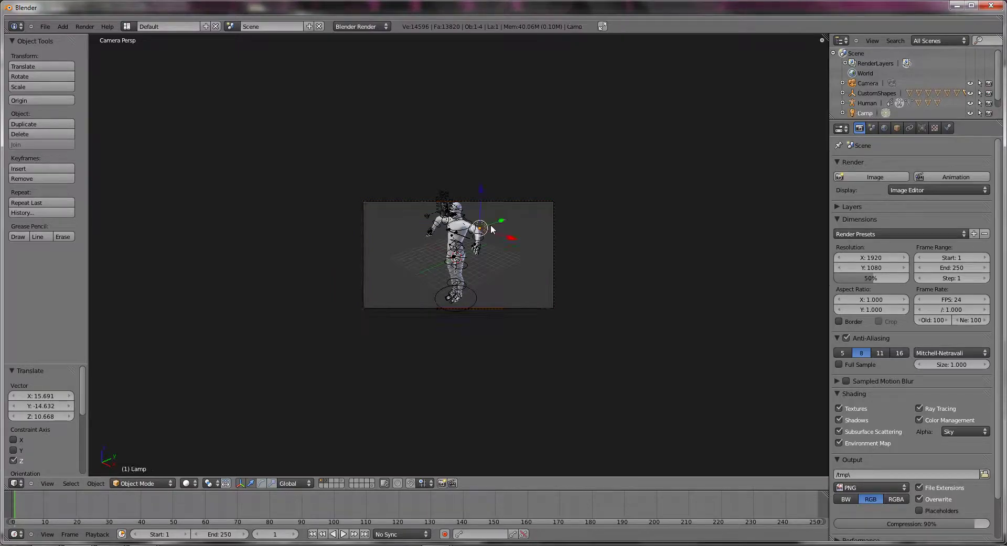
{"action": "key", "text": "g"}
{"action": "left_click", "coordinate": [503, 165]}
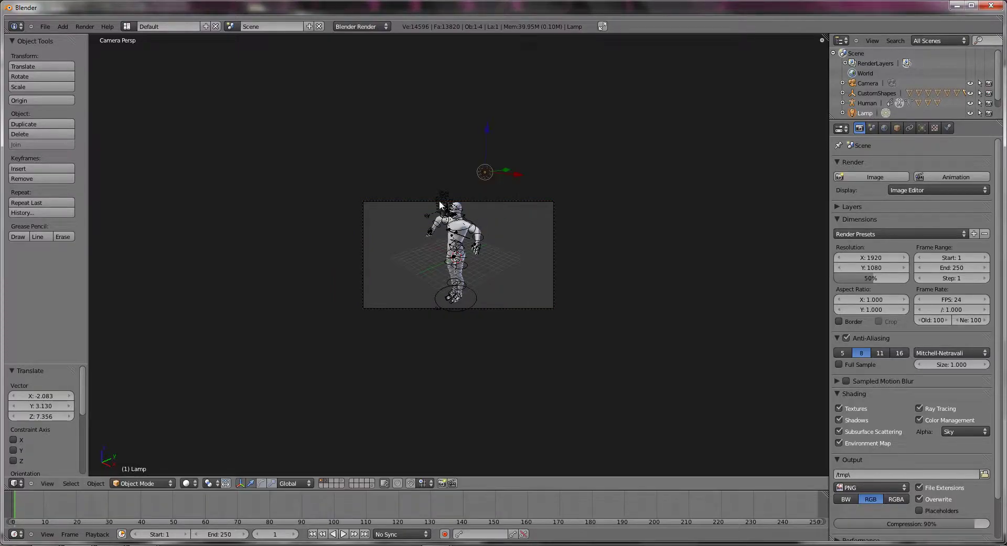
Step: Switch the armature to Object Mode and box-select the objects, making the human mesh active
{"action": "right_click", "coordinate": [449, 226]}
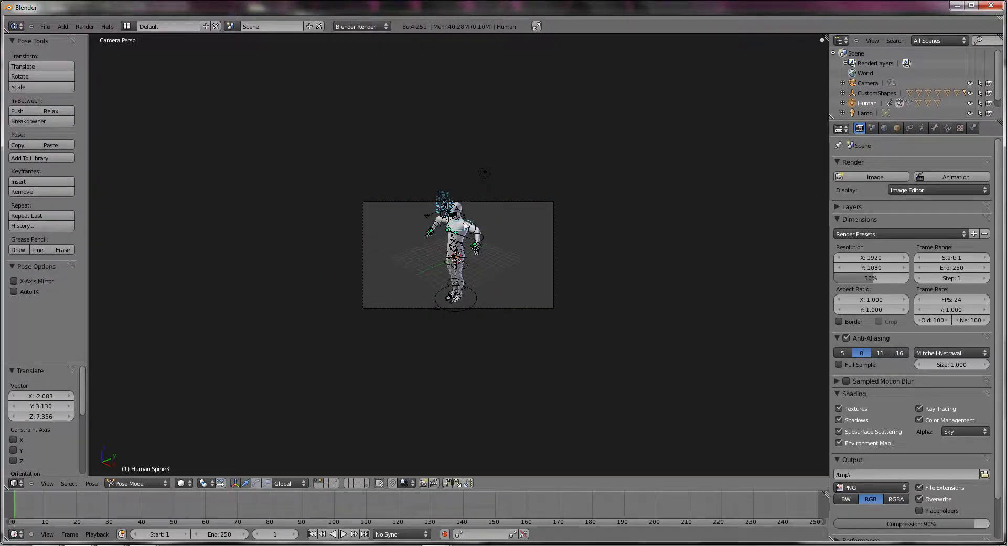
{"action": "key", "text": "b"}
{"action": "key", "text": "Escape"}
{"action": "left_click", "coordinate": [152, 483]}
{"action": "left_click", "coordinate": [143, 473]}
{"action": "key", "text": "b"}
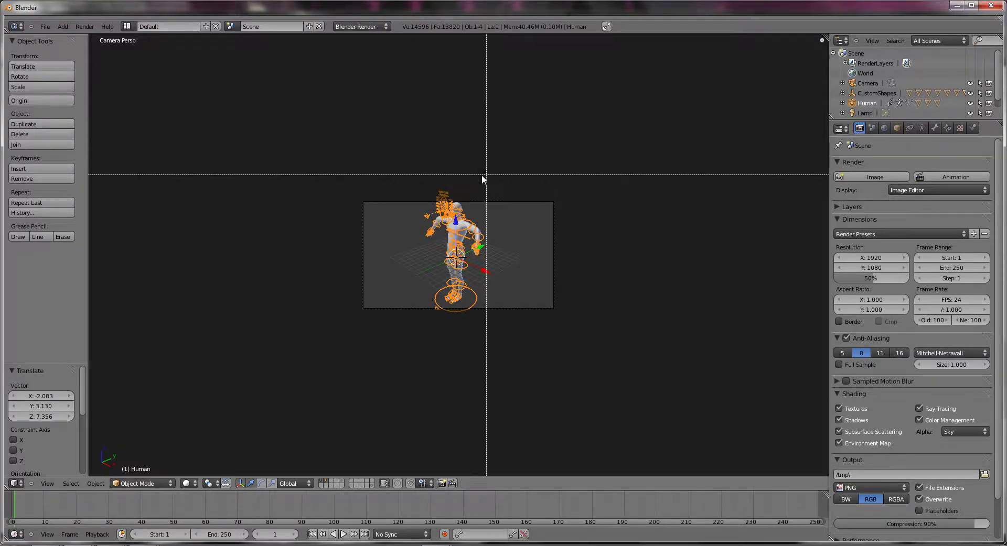
{"action": "left_click_drag", "start_coordinate": [482, 175], "coordinate": [404, 314]}
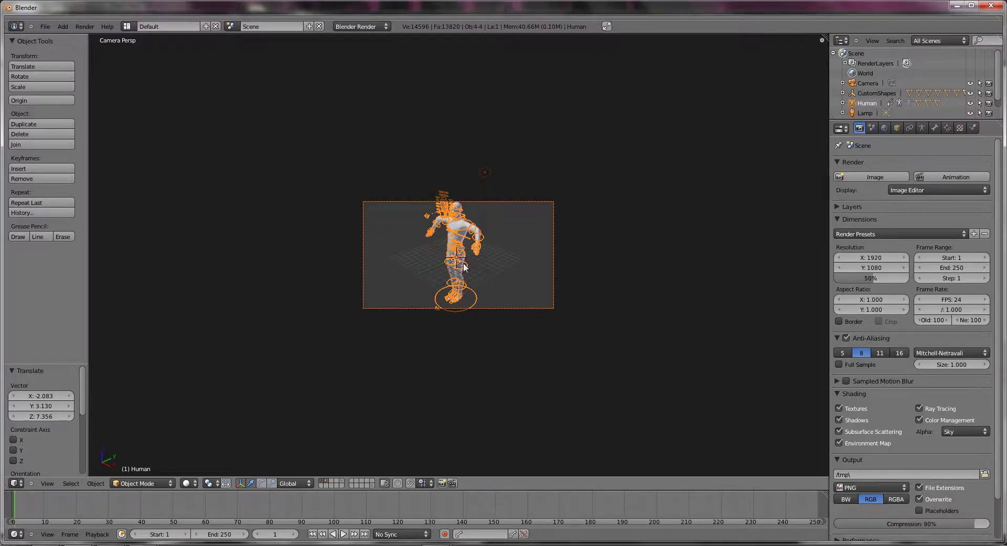
{"action": "right_click", "coordinate": [463, 264]}
Step: Toggle the layers to check the mesh and rig separately, then show them together
{"action": "left_click", "coordinate": [323, 481]}
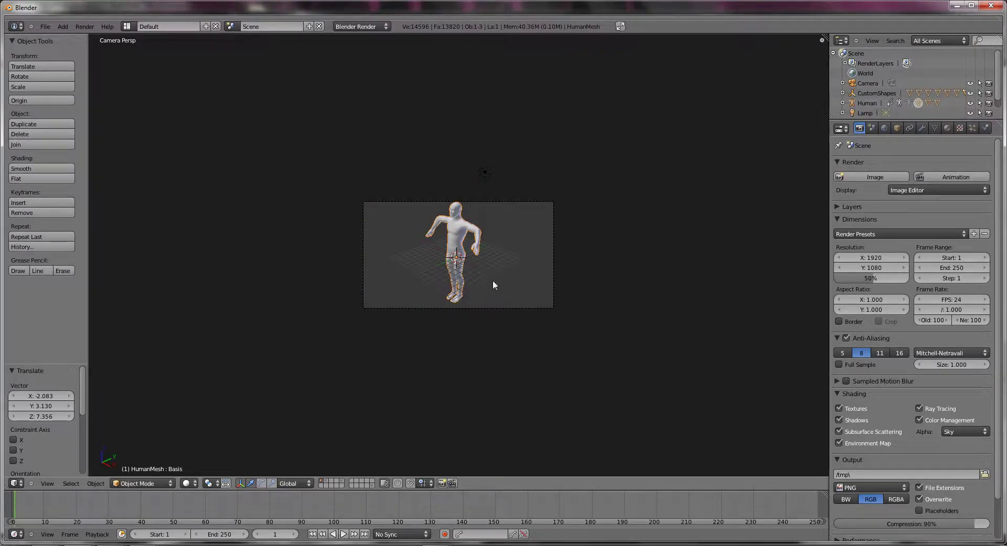
{"action": "key", "text": "r"}
{"action": "key", "text": "z"}
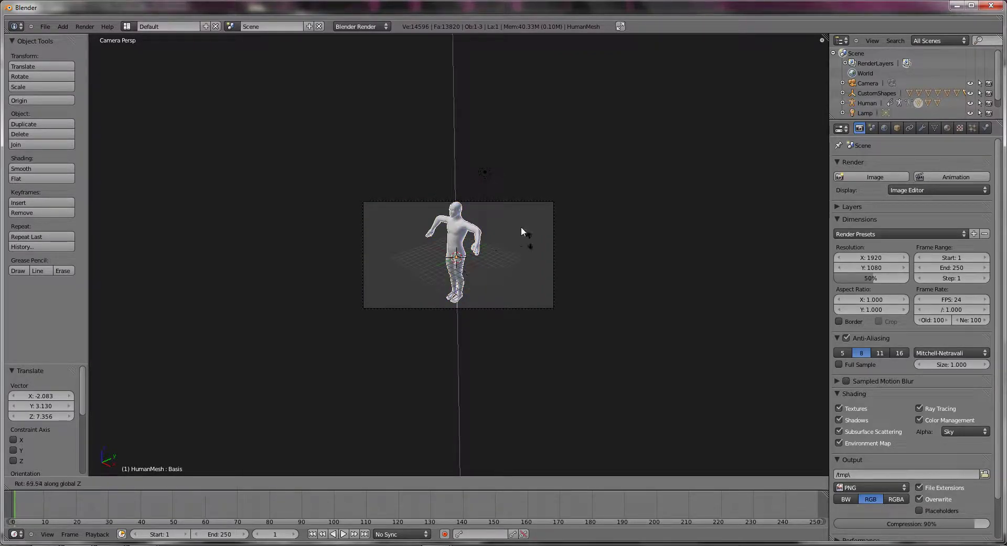
{"action": "key", "text": "Escape"}
{"action": "left_click", "coordinate": [327, 481]}
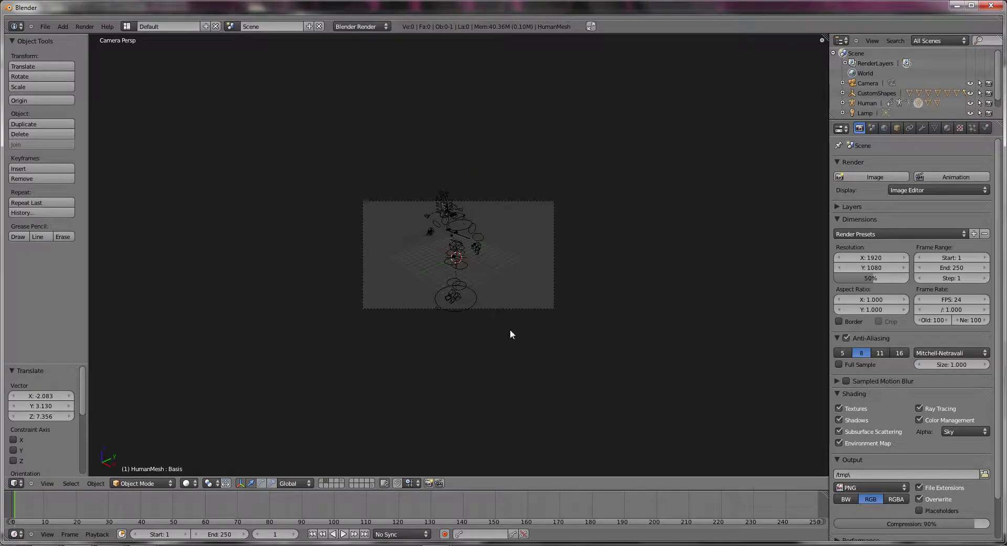
{"action": "left_click", "coordinate": [322, 481], "text": "shift"}
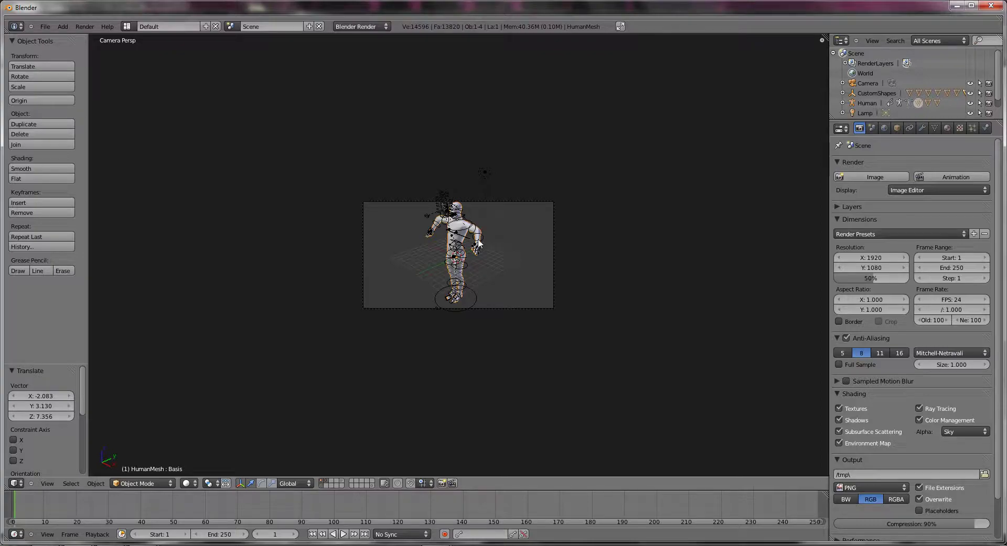
Step: Box-select the human mesh and its rig and begin rotating them about the Z axis
{"action": "key", "text": "b"}
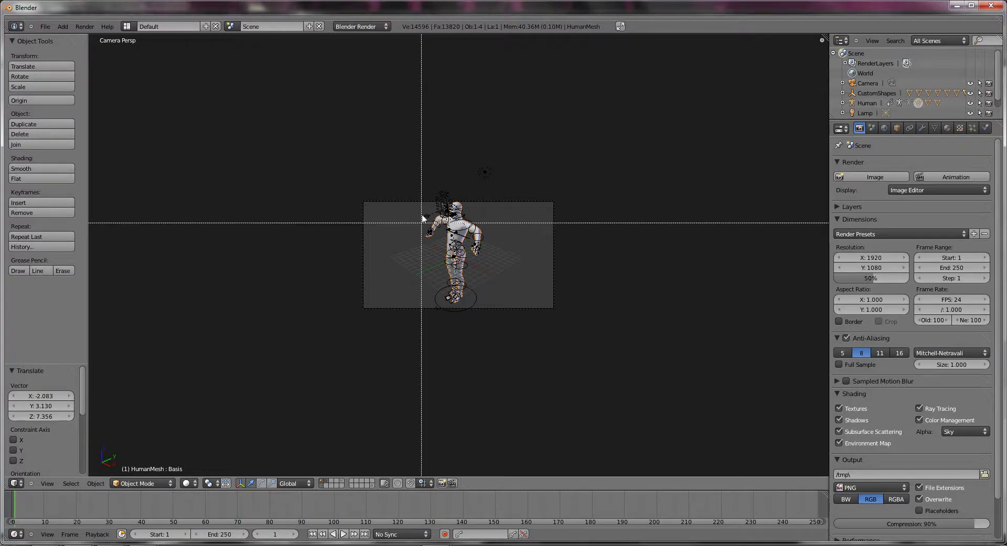
{"action": "left_click_drag", "start_coordinate": [421, 220], "coordinate": [435, 245]}
{"action": "key", "text": "r"}
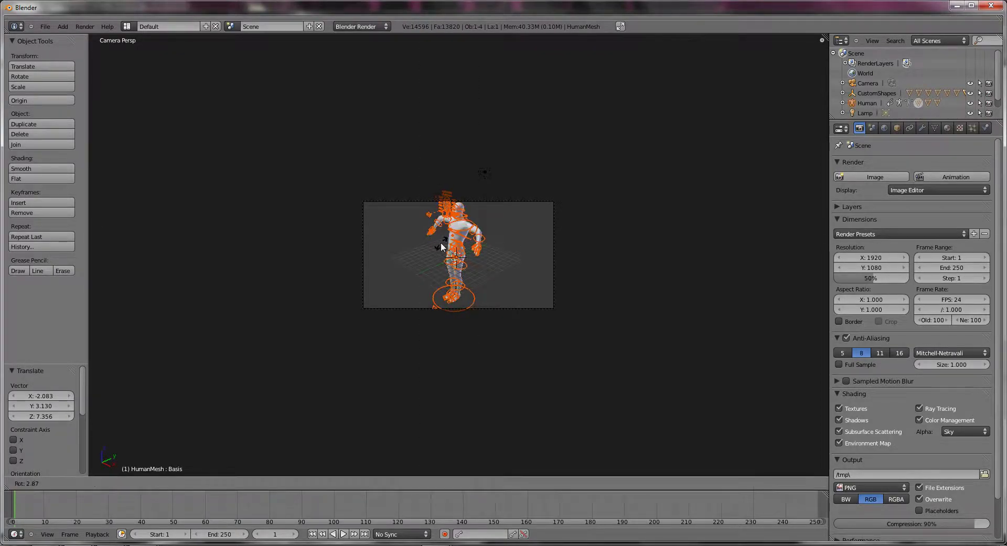
{"action": "key", "text": "z"}
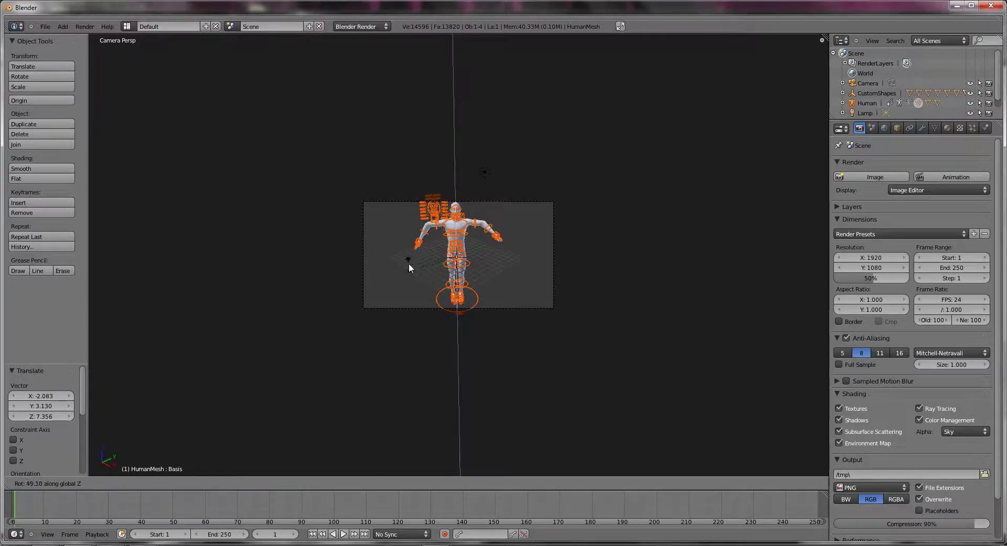
Step: Confirm the roughly 47° turn, render the skin-textured character, and close the render view
{"action": "left_click", "coordinate": [408, 263]}
{"action": "left_click", "coordinate": [84, 26]}
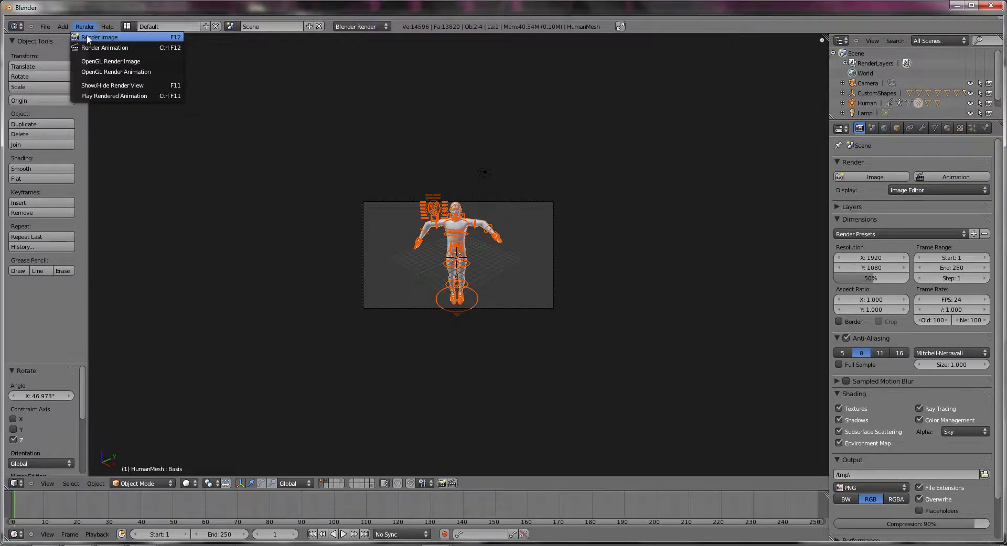
{"action": "left_click", "coordinate": [87, 34]}
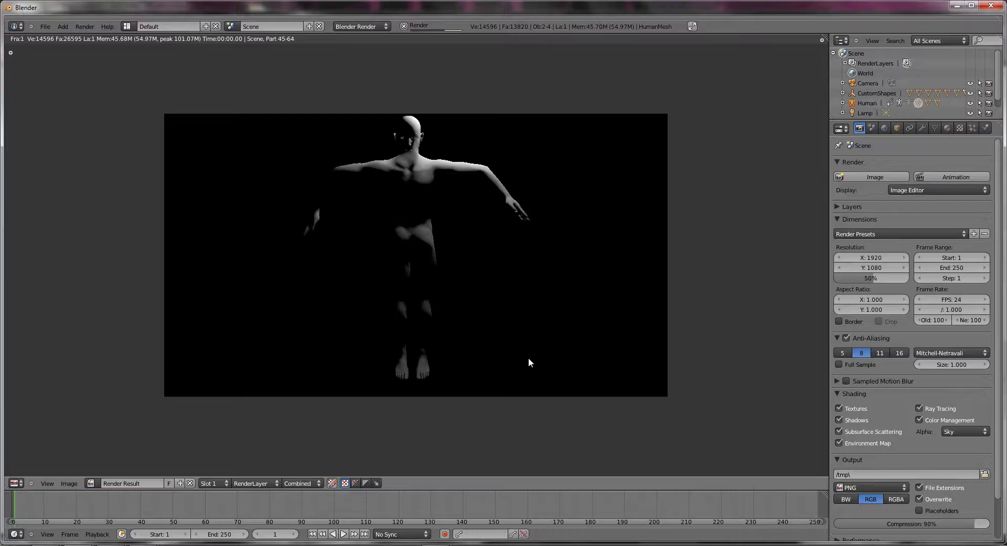
{"action": "key", "text": "F12"}
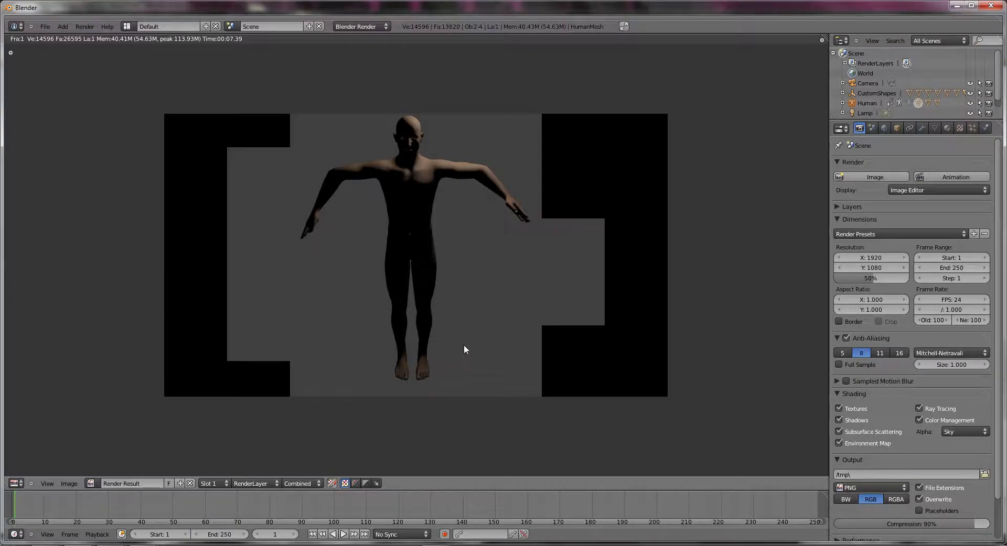
{"action": "key", "text": "Escape"}
Step: Move the lamp by X 3.280, Y -5.174, Z 0.702 to light the figure's front
{"action": "right_click", "coordinate": [492, 171]}
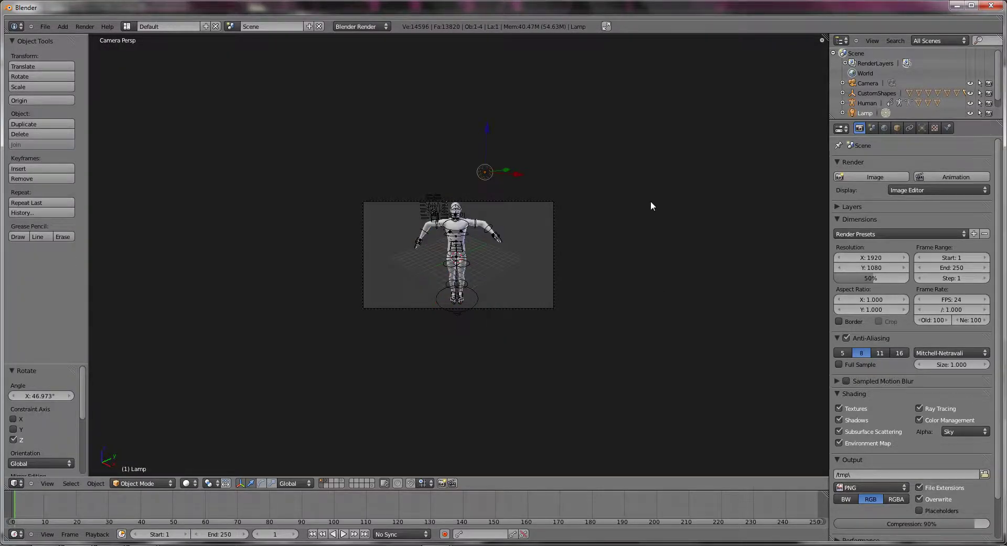
{"action": "middle_click_drag", "start_coordinate": [651, 206], "coordinate": [546, 303]}
{"action": "key", "text": "g"}
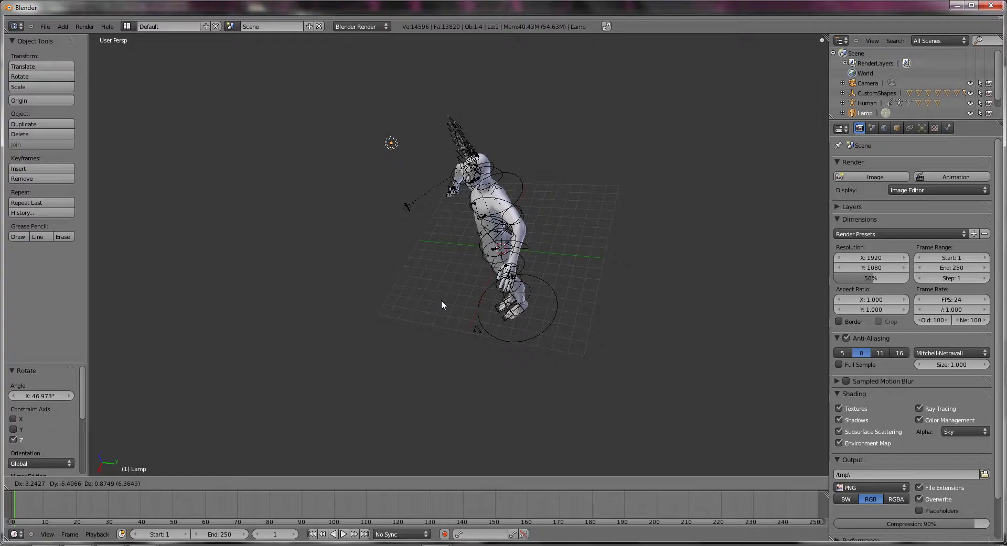
{"action": "left_click", "coordinate": [446, 301]}
Step: Render the character again with the new lighting, then close the render result
{"action": "left_click", "coordinate": [84, 27]}
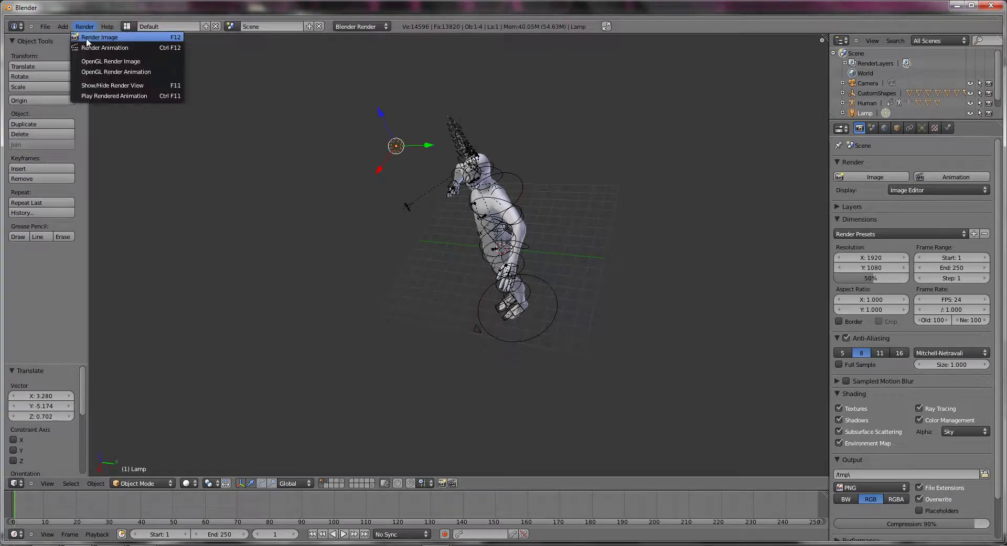
{"action": "left_click", "coordinate": [87, 39]}
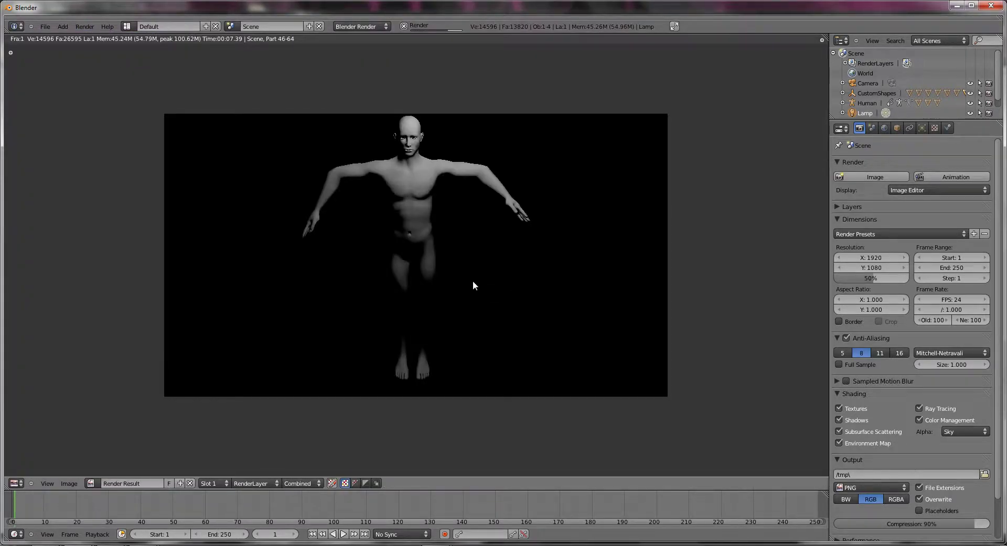
{"action": "key", "text": "F12"}
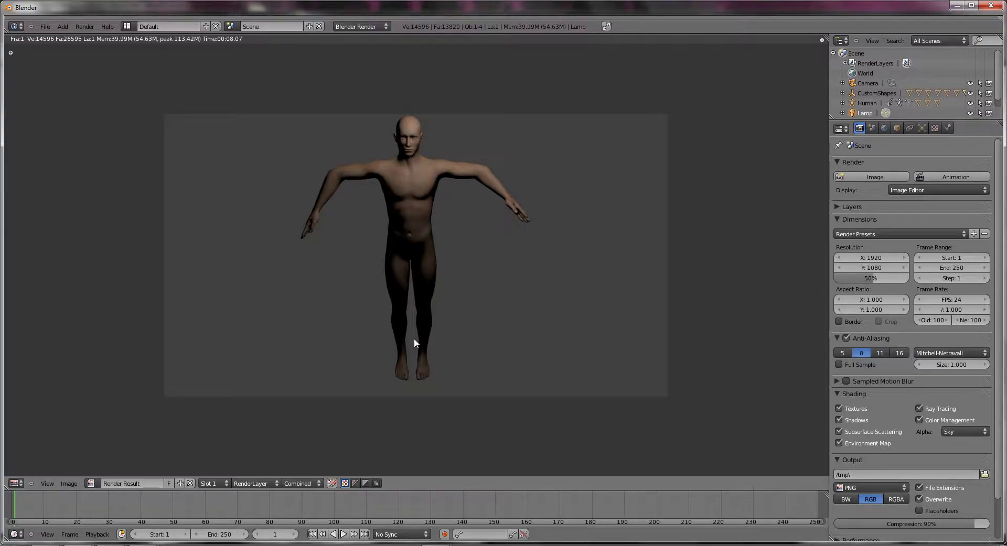
{"action": "scroll", "coordinate": [507, 295], "scroll_direction": "up", "scroll_amount": 2}
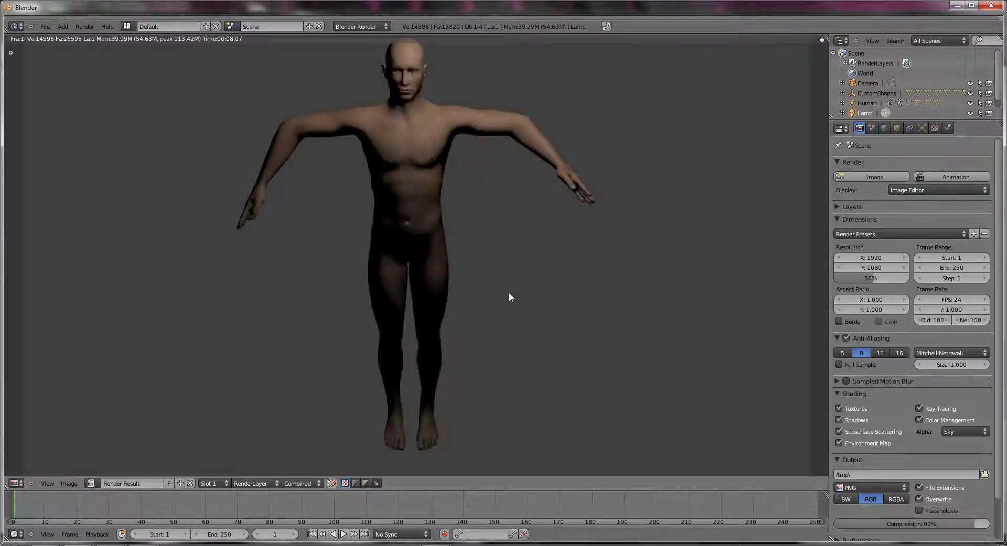
{"action": "scroll", "coordinate": [511, 270], "scroll_direction": "down", "scroll_amount": 2}
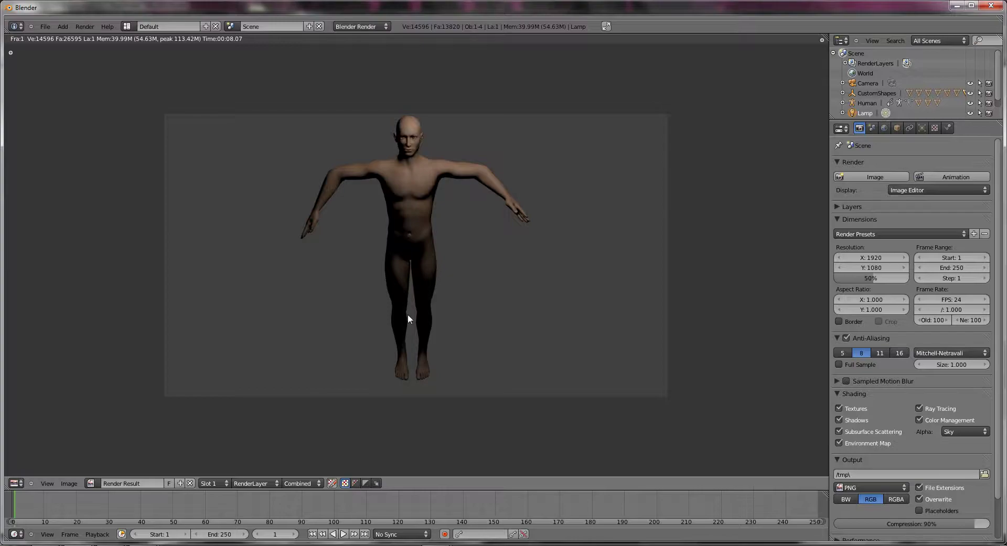
{"action": "key", "text": "Escape"}
{"action": "middle_click_drag", "start_coordinate": [396, 338], "coordinate": [469, 307]}
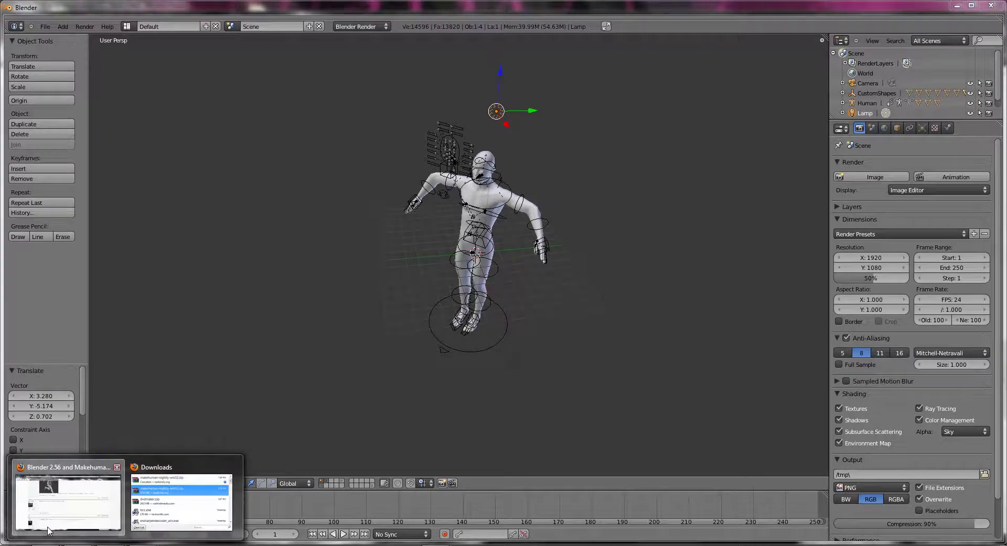
Step: Browse the Make Human home page and nightly build tabs, ending on the Blender 2.56 and Makehuman 5.1 thread
{"action": "left_click", "coordinate": [49, 531]}
{"action": "scroll", "coordinate": [253, 366], "scroll_direction": "up", "scroll_amount": 5}
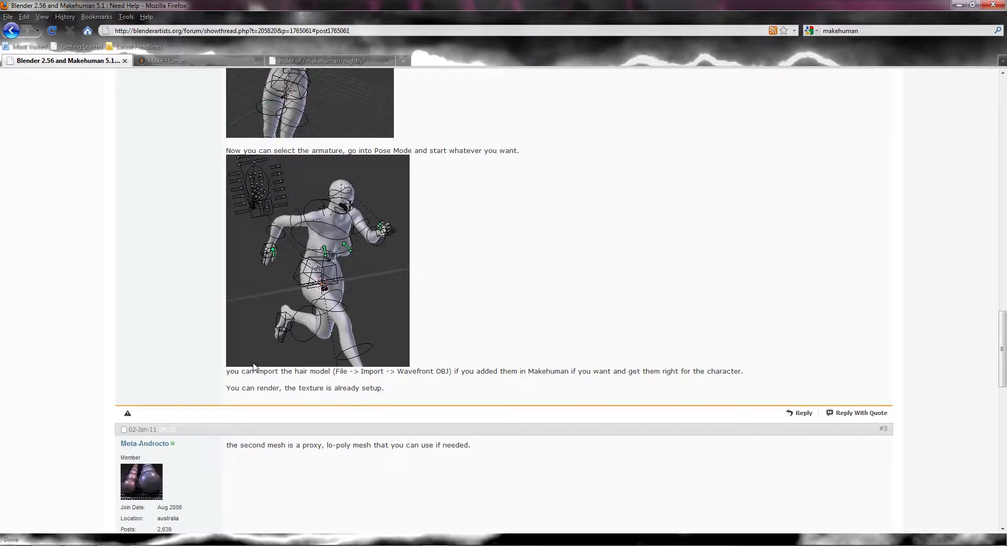
{"action": "scroll", "coordinate": [284, 395], "scroll_direction": "up", "scroll_amount": 20}
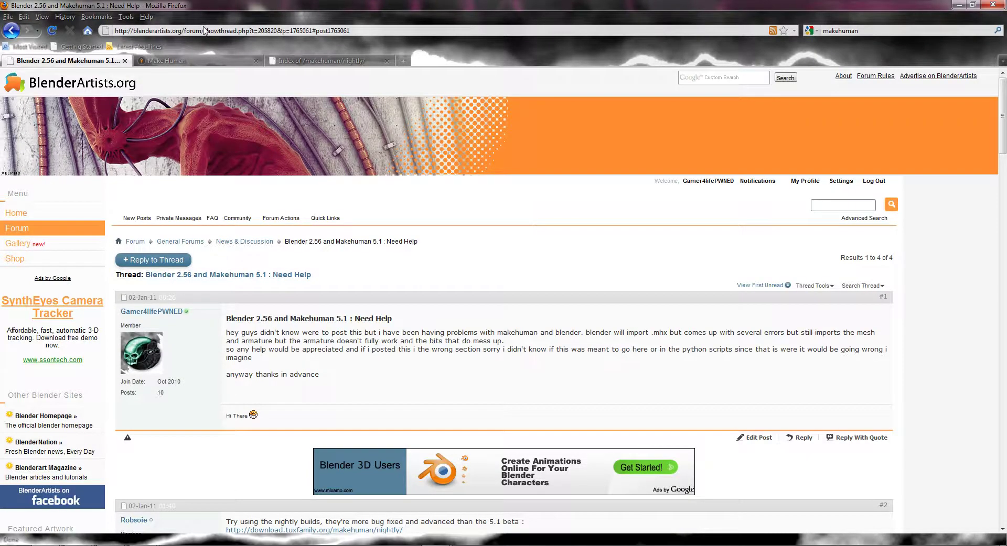
{"action": "left_click", "coordinate": [195, 61]}
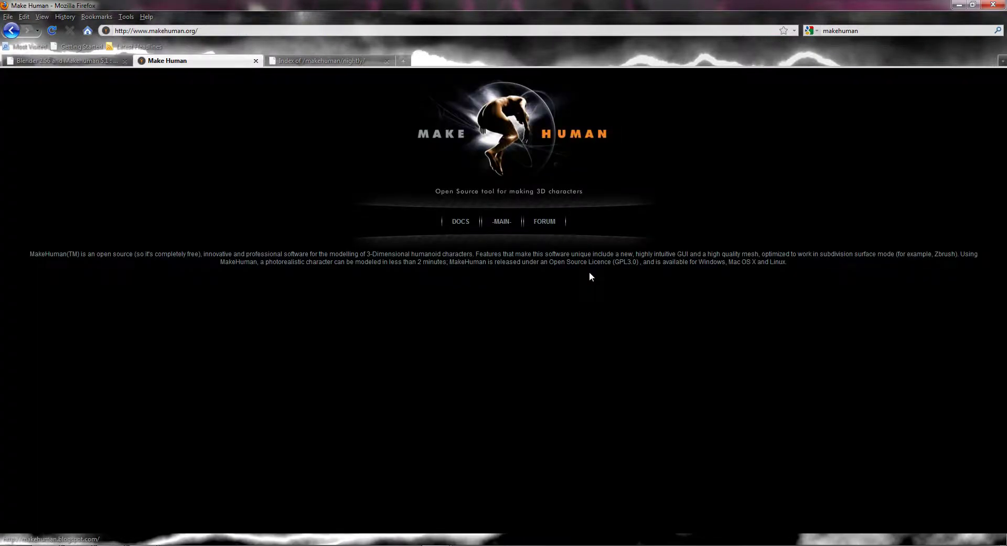
{"action": "left_click", "coordinate": [340, 60]}
{"action": "left_click", "coordinate": [228, 62]}
{"action": "left_click", "coordinate": [71, 61]}
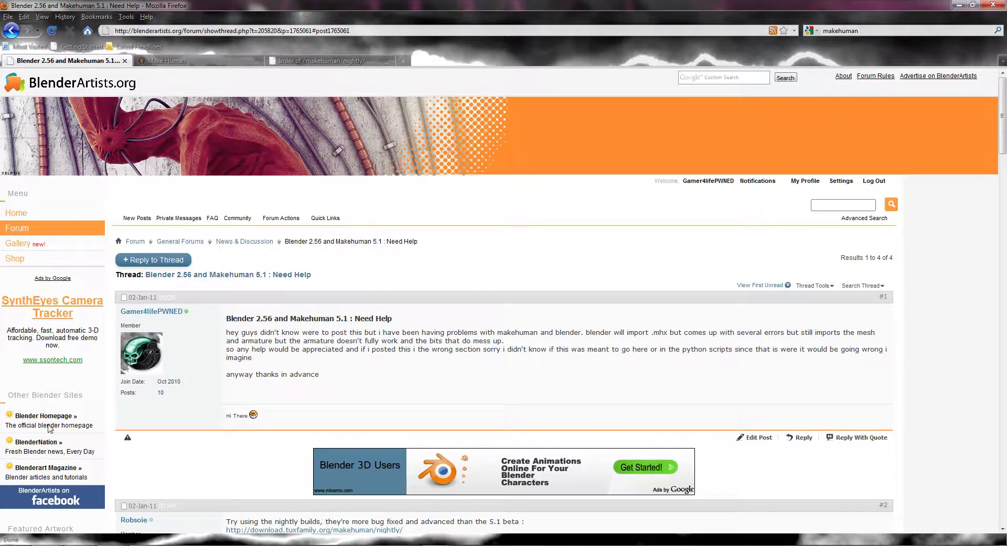
Step: Return to Blender and orbit and zoom to a front view of the rigged figure and lamp
{"action": "left_click", "coordinate": [165, 505]}
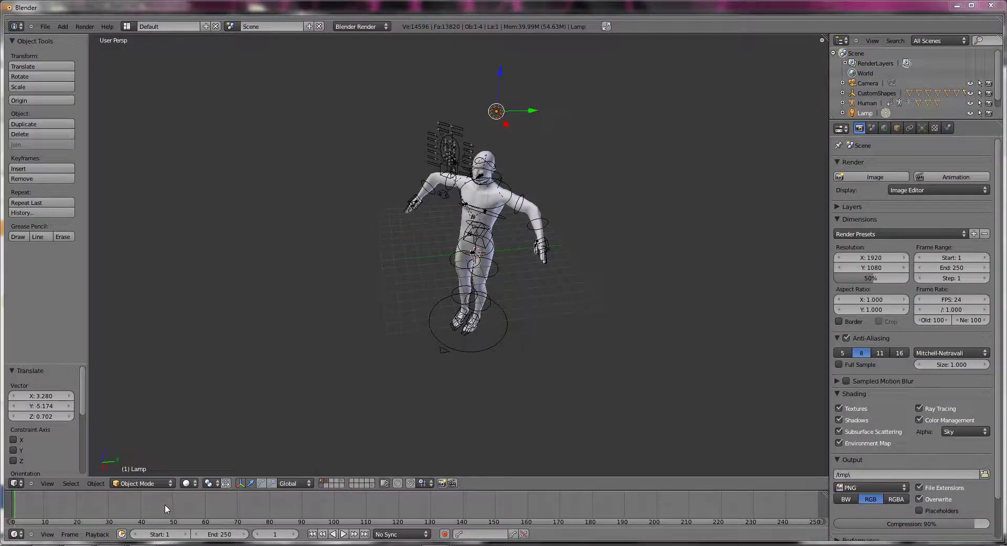
{"action": "middle_click_drag", "start_coordinate": [287, 329], "coordinate": [614, 309]}
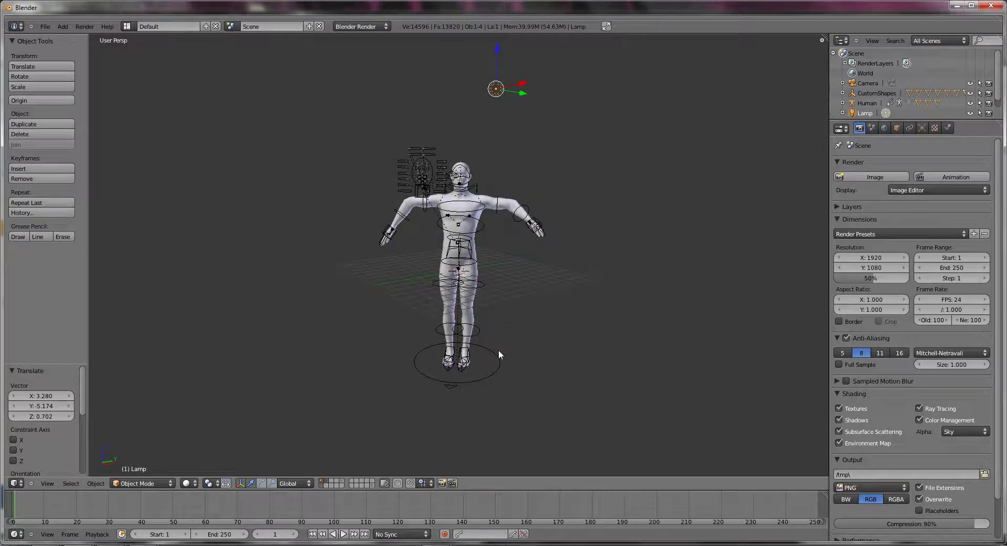
{"action": "scroll", "coordinate": [498, 351], "scroll_direction": "up", "scroll_amount": 1}
{"action": "mouse_move", "coordinate": [152, 540]}
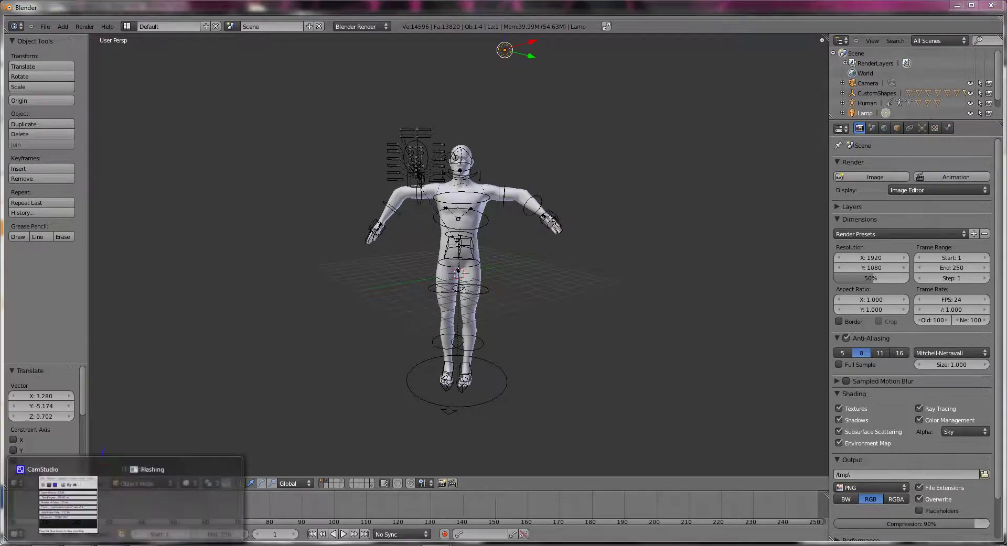